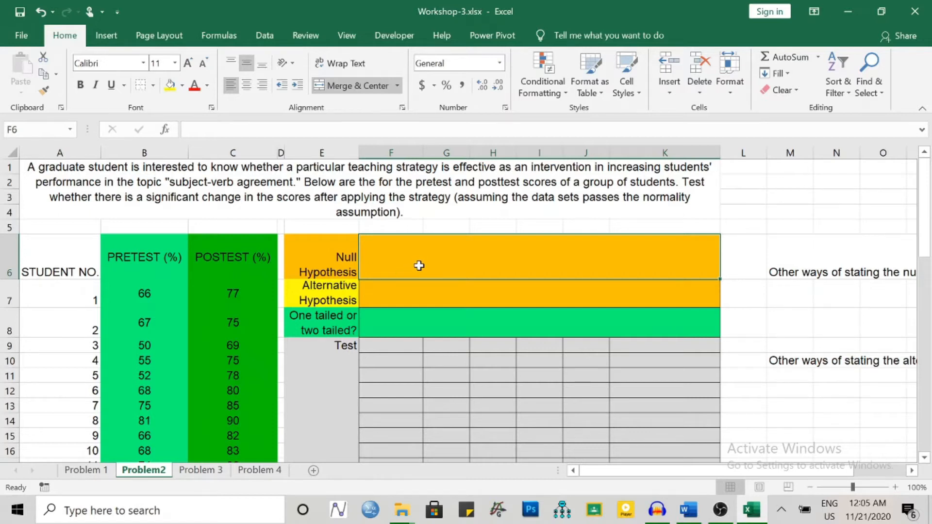
Enter "The mean scores of students under the pre-test and post test are not significantly different." as the null hypothesis and widen column K.
type("The mean scores of students under the pre-test and posttest")
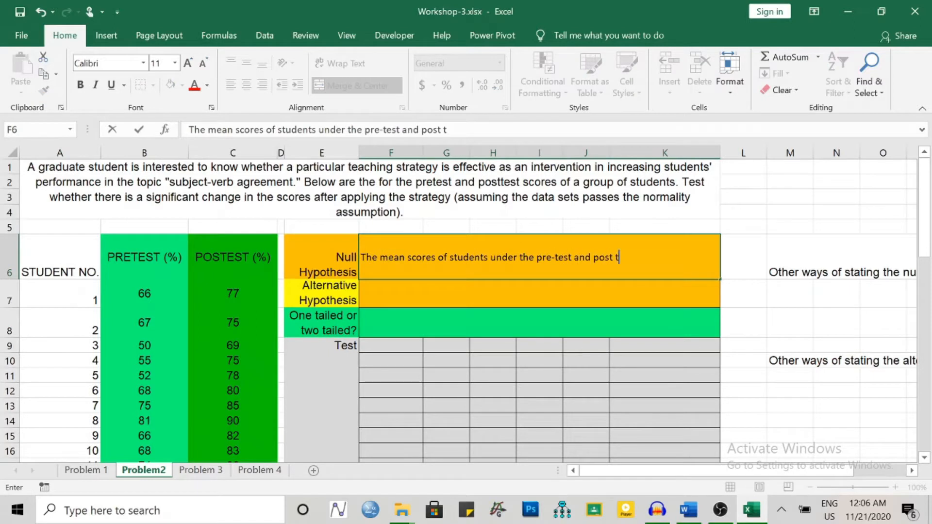
key("BackSpace")
key("BackSpace")
key("BackSpace")
key("BackSpace")
key("BackSpace")
type("test are not significantly different.")
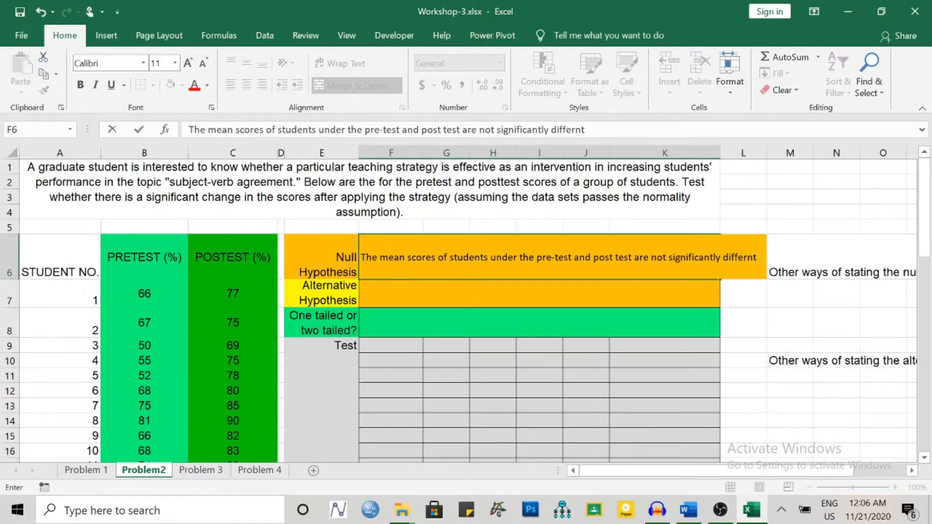
left_click_drag(720, 153, 743, 153)
left_click(769, 323)
left_click_drag(631, 470, 682, 478)
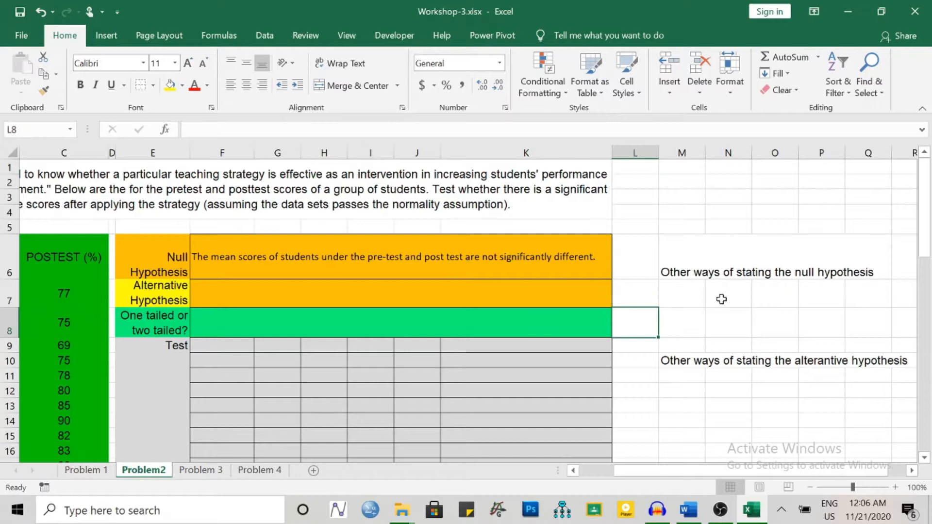
left_click(691, 293)
type("The")
key("BackSpace")
key("BackSpace")
key("BackSpace")
key("BackSpace")
Copy the null hypothesis statement into M7 under "Other ways of stating the null hypothesis" and widen column R.
left_click(398, 256)
key("ctrl+c")
left_click(681, 294)
key("ctrl+v")
left_click_drag(716, 471, 738, 478)
left_click_drag(847, 153, 915, 153)
Reword the ending of the copied statement in M7 so it reads "are equal." instead of "are not significantly different.".
key("F2")
key("BackSpace")
key("BackSpace")
key("BackSpace")
key("BackSpace")
key("BackSpace")
key("BackSpace")
key("BackSpace")
key("BackSpace")
key("BackSpace")
key("BackSpace")
key("BackSpace")
key("BackSpace")
key("BackSpace")
key("BackSpace")
key("BackSpace")
key("BackSpace")
key("BackSpace")
key("BackSpace")
key("BackSpace")
key("BackSpace")
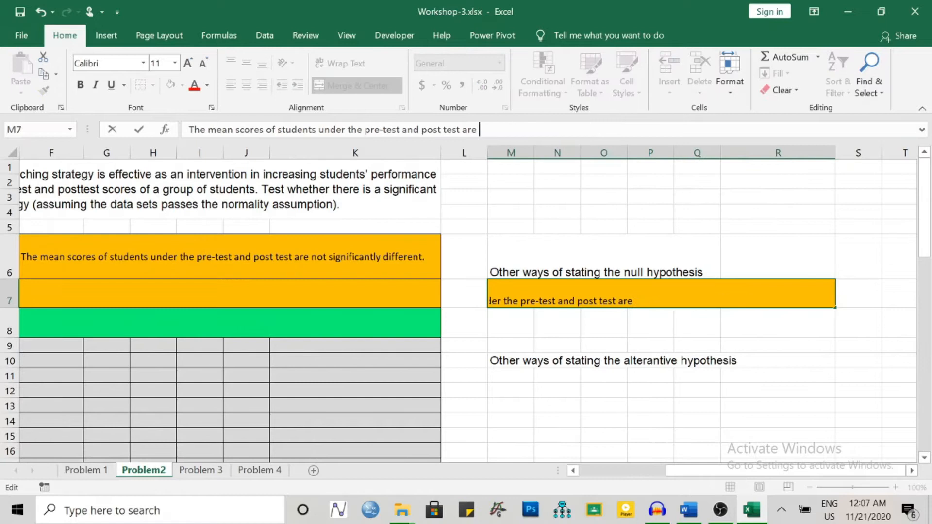
type("equal.")
key("Return")
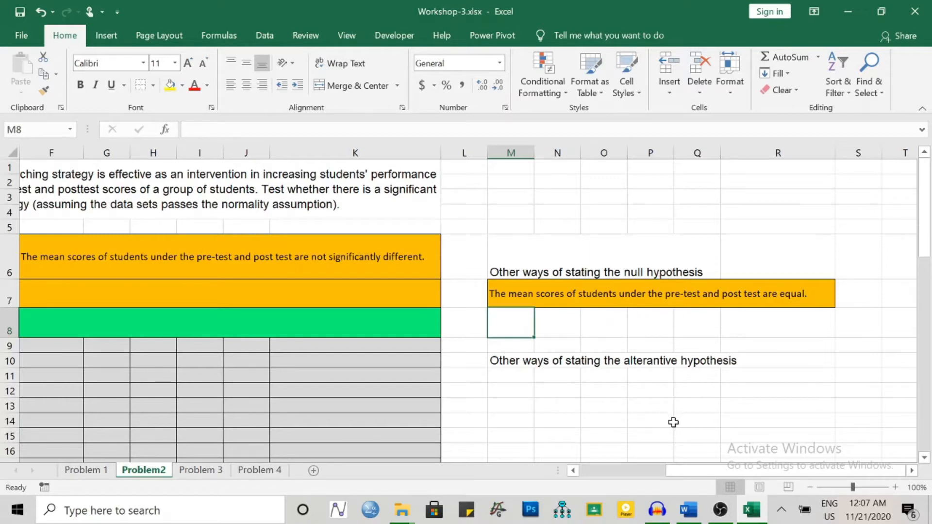
Switch to Word, rewrite the second equation as μpre = μpost, and place it as a picture in Excel below the statement in M7.
left_click(689, 512)
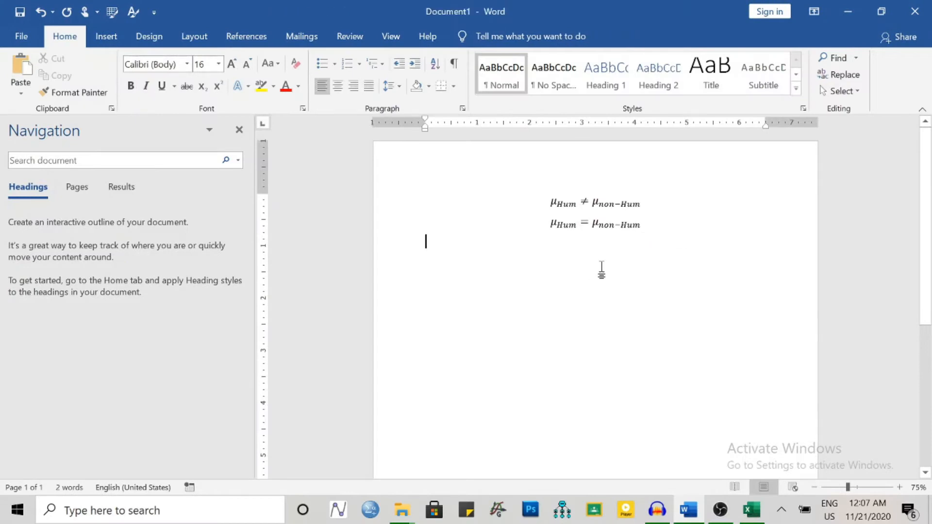
left_click(576, 225)
key("BackSpace")
key("BackSpace")
key("BackSpace")
key("BackSpace")
key("BackSpace")
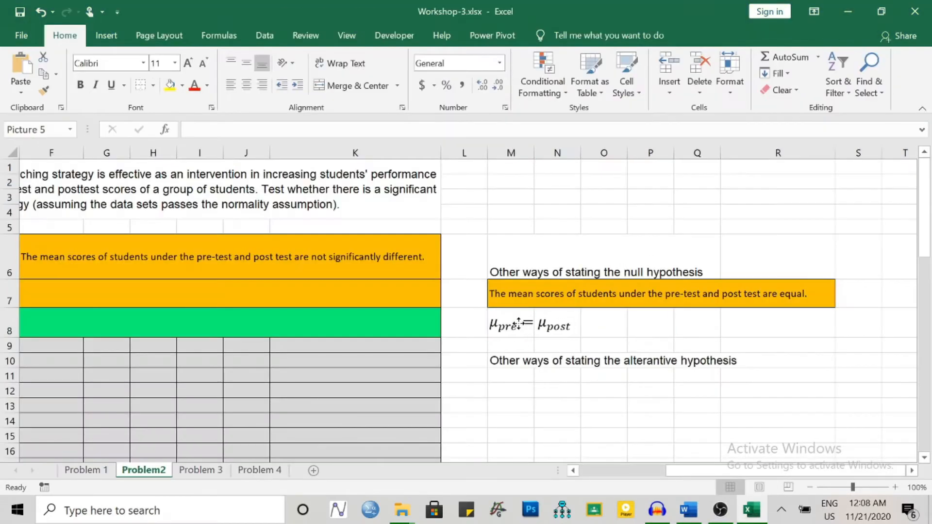
left_click_drag(519, 323, 522, 323)
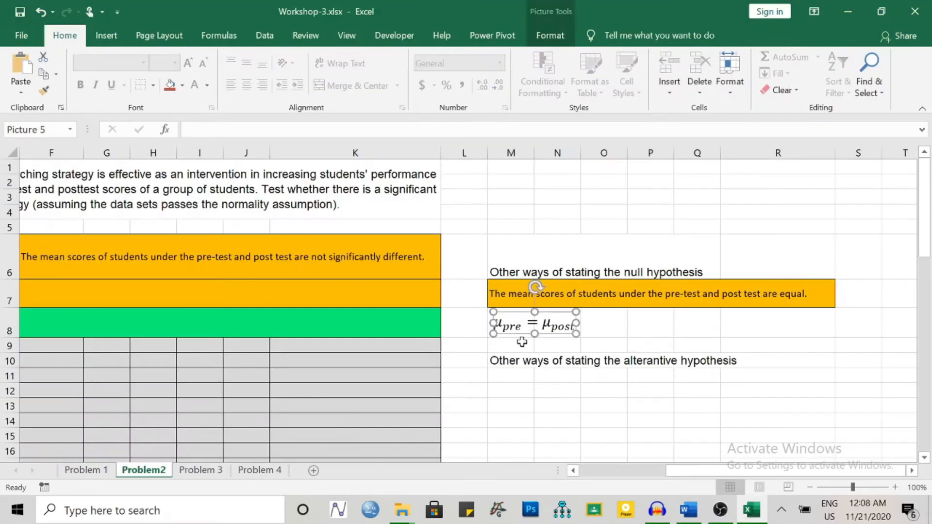
left_click(563, 421)
Copy the null hypothesis into the Alternative Hypothesis cell F7 and remove the word "not" from it.
left_click_drag(701, 471, 568, 476)
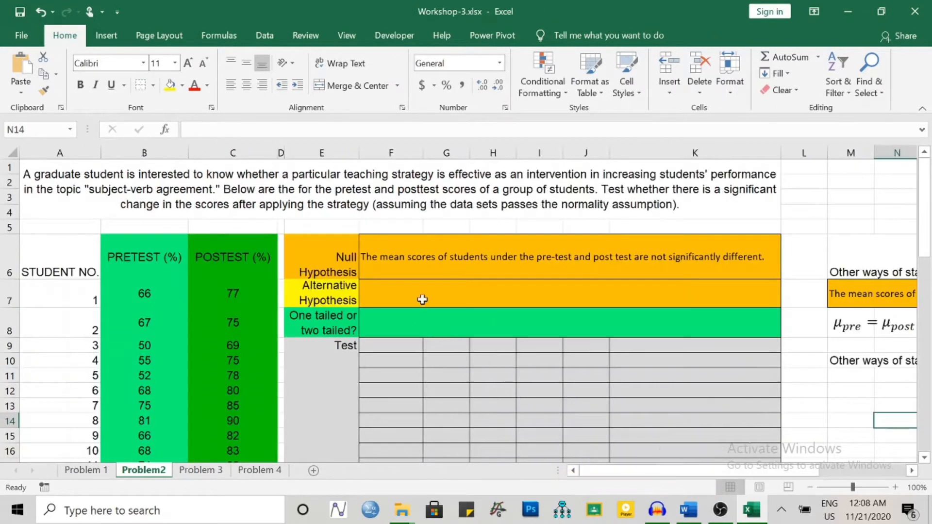
left_click(413, 256)
key("ctrl+c")
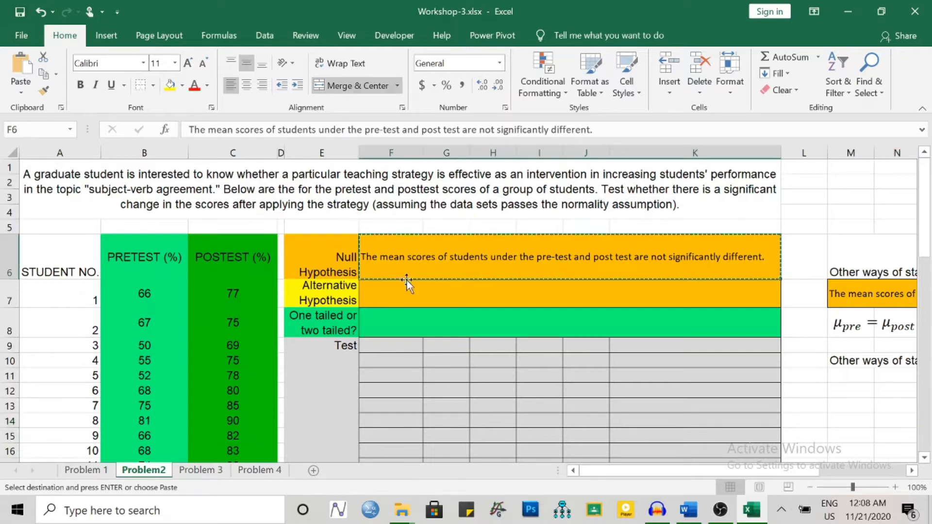
left_click(401, 289)
key("ctrl+v")
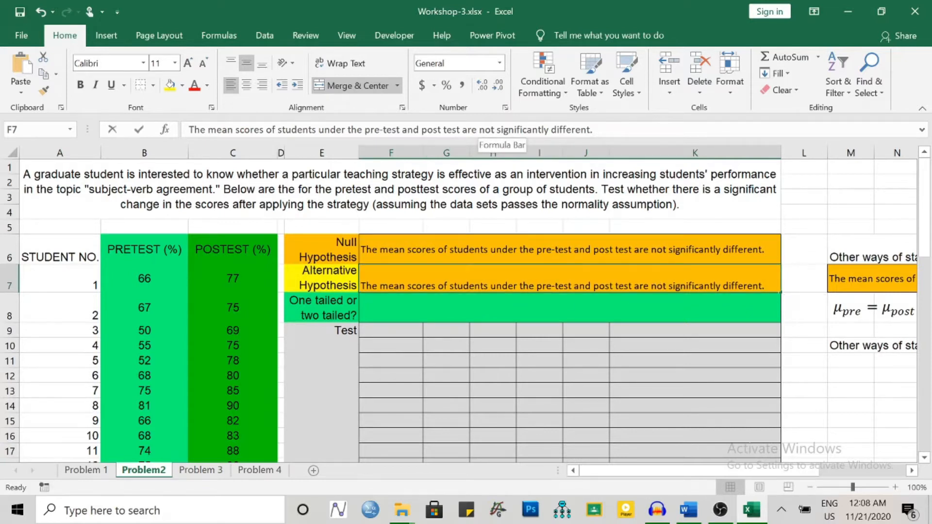
double_click(486, 129)
key("Delete")
left_click(464, 276)
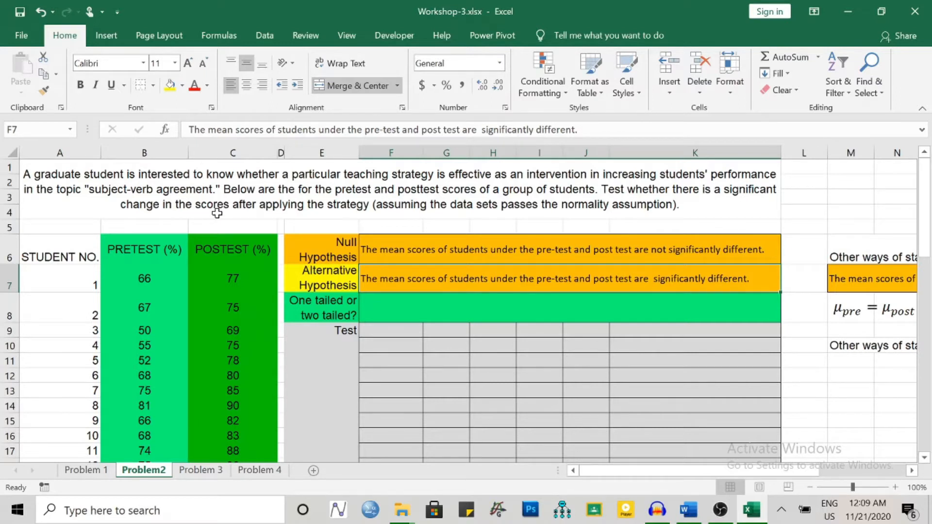
Enter "two-tailed test" in F8 as the answer to the one-tailed or two-tailed question.
left_click(436, 305)
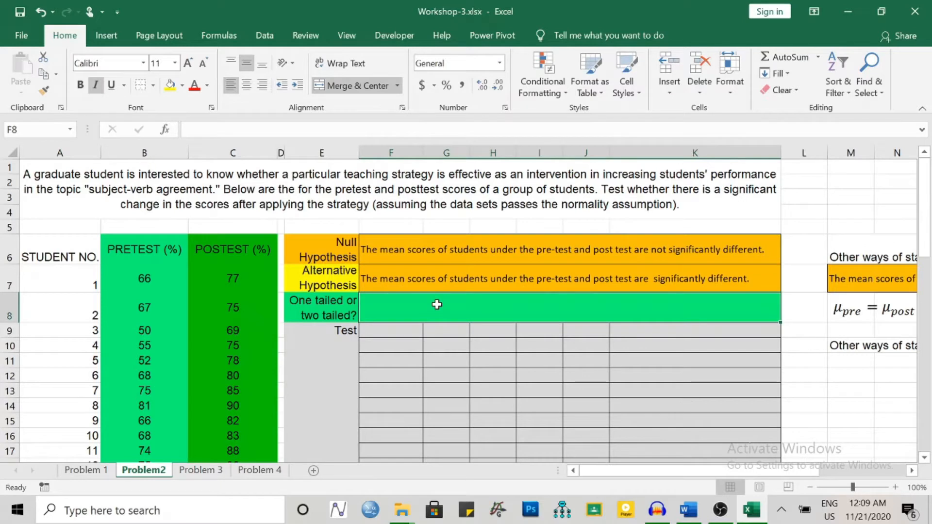
type("two-tailed test")
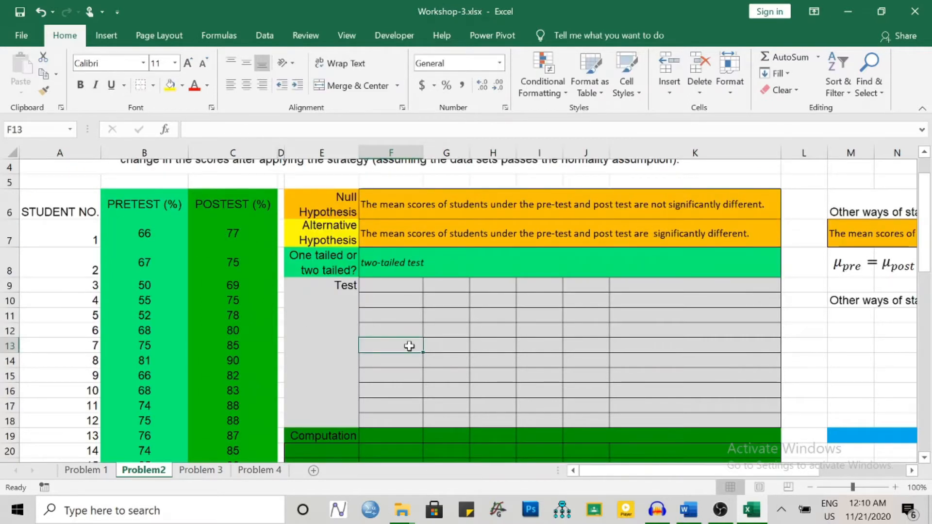
Examine the problem statement and the pretest and posttest score columns to identify how the two data sets relate.
scroll(413, 341, "up", 1)
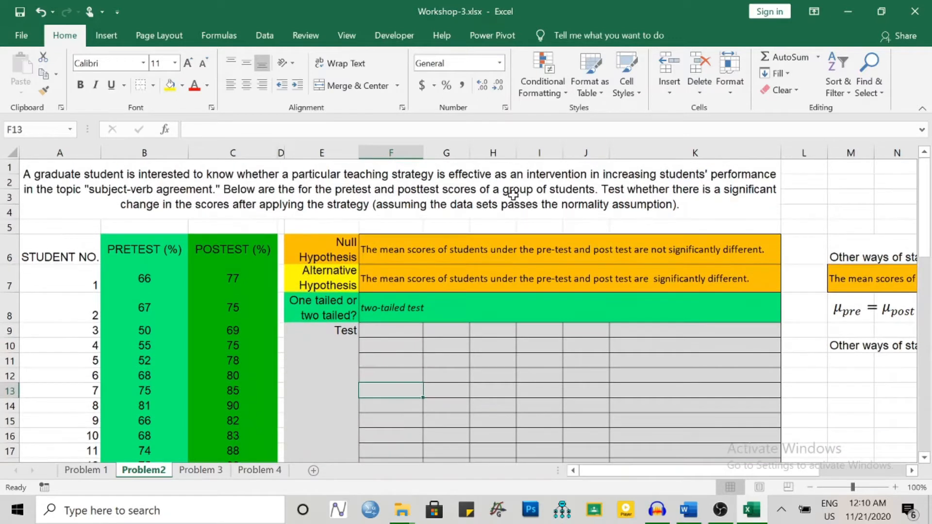
left_click(513, 195)
left_click(363, 342)
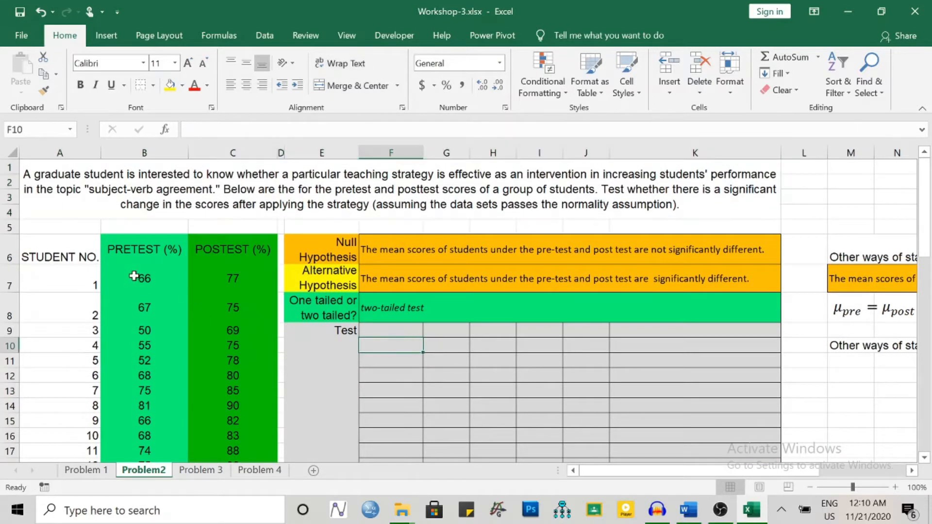
scroll(128, 273, "down", 1)
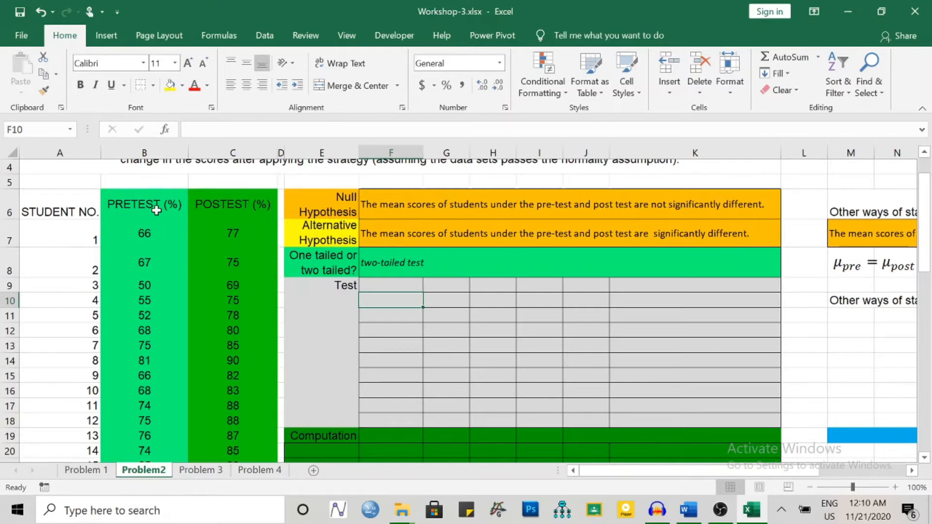
scroll(231, 214, "down", 2)
scroll(230, 218, "up", 2)
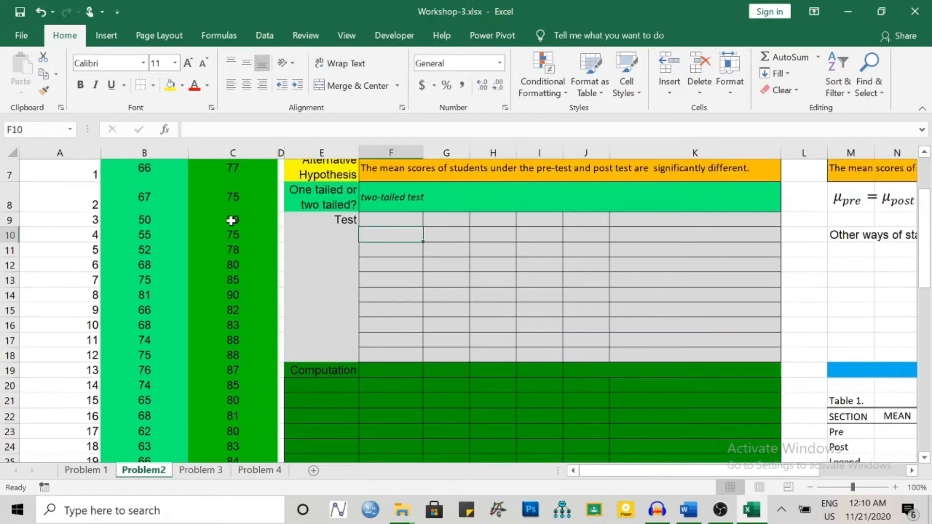
scroll(230, 221, "down", 1)
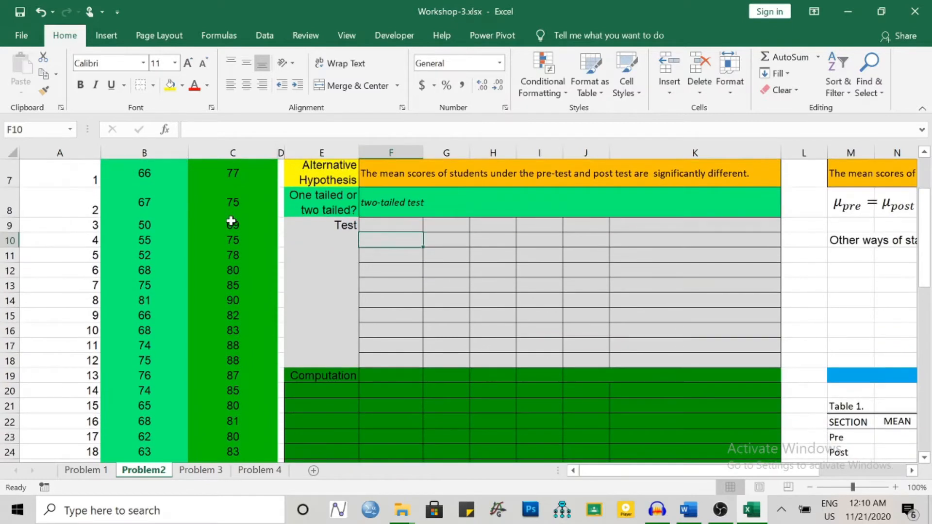
scroll(231, 220, "up", 1)
left_click(51, 231)
left_click(130, 226)
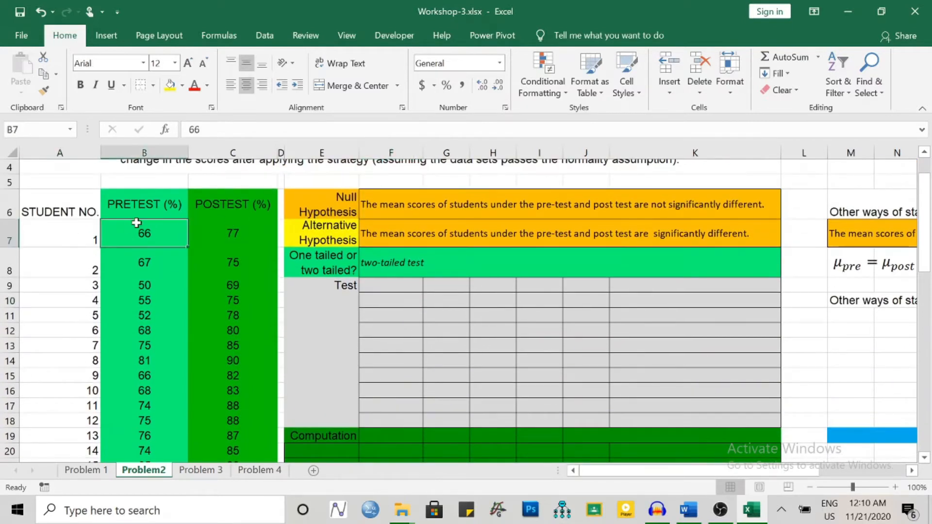
left_click(228, 204)
left_click_drag(141, 206, 206, 416)
Compare the first student's pretest and posttest scores to check whether the samples are paired.
scroll(215, 410, "up", 2)
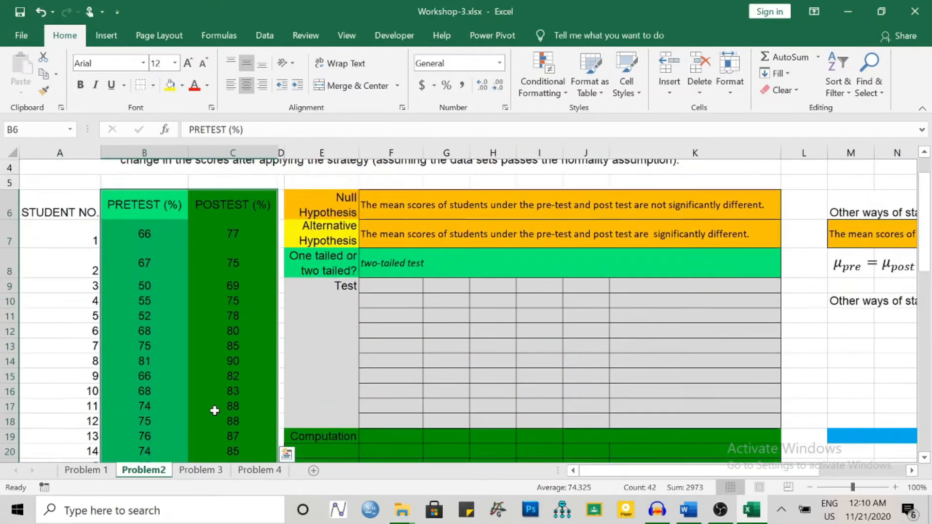
left_click(57, 259)
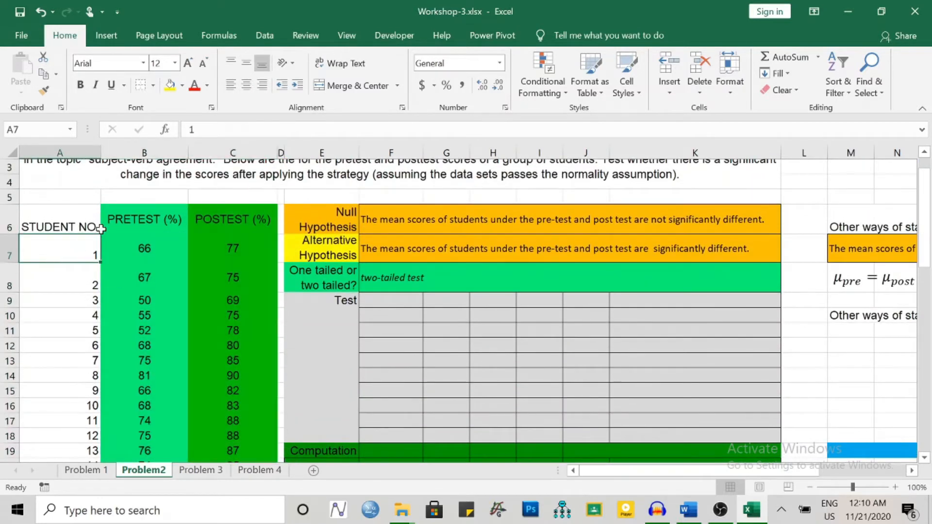
left_click(145, 247)
left_click(141, 248)
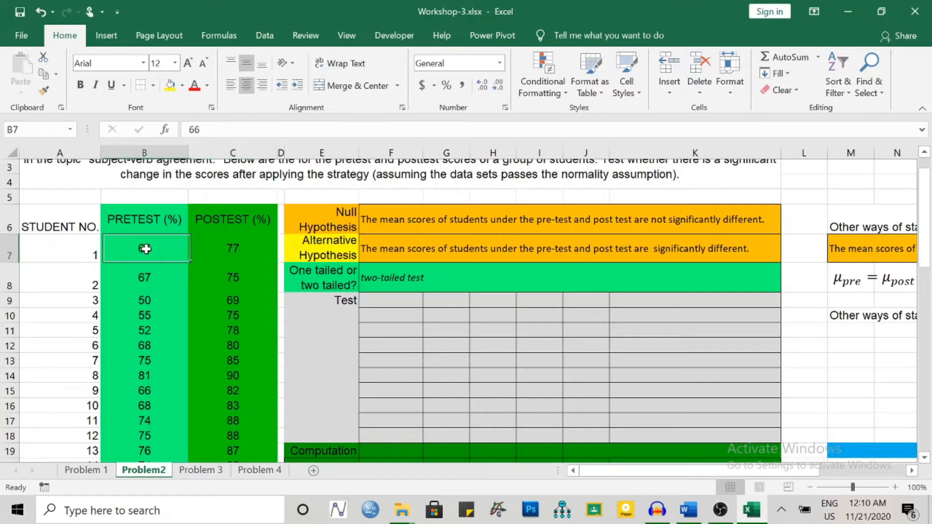
left_click(49, 258)
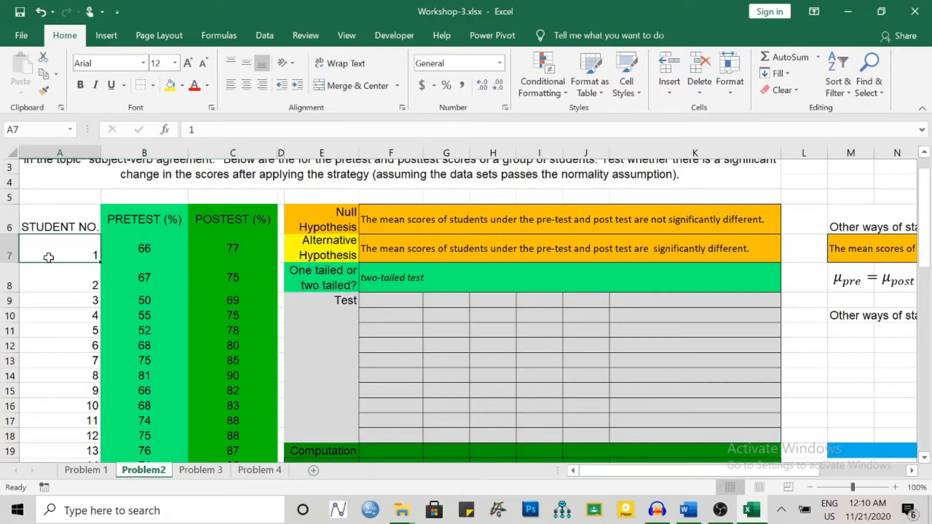
left_click(136, 254)
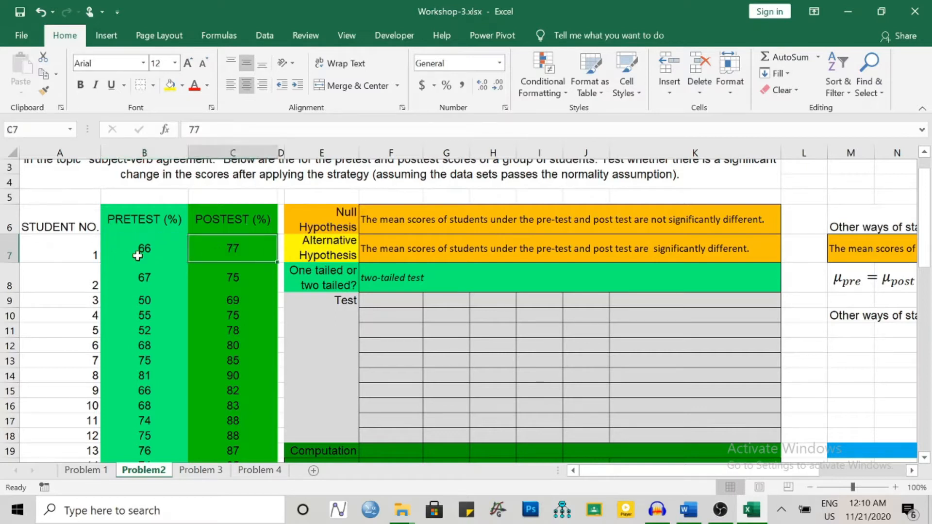
left_click(234, 249)
scroll(222, 313, "down", 2)
scroll(223, 312, "down", 1)
scroll(225, 308, "up", 3)
Check the t-Test options among the Data Analysis tools, and enter "paired t test" as the Test in F9.
left_click(275, 36)
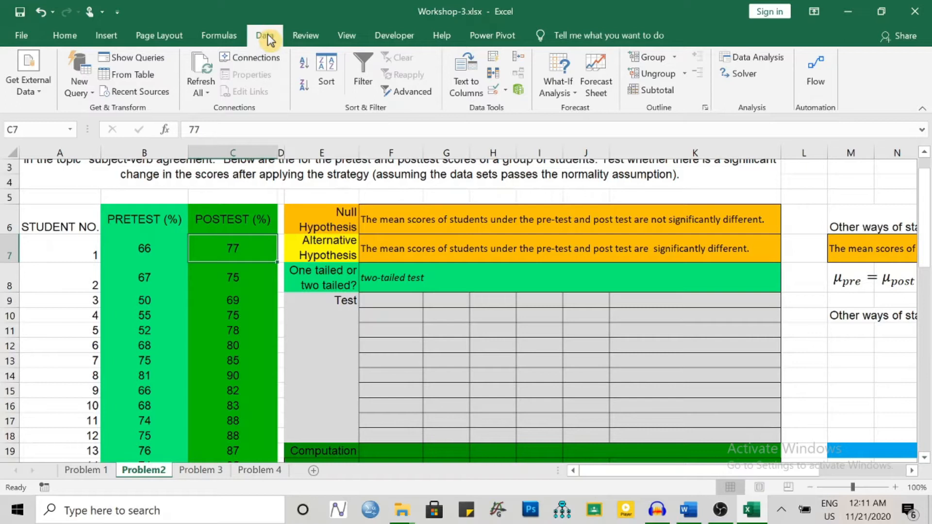
left_click(758, 58)
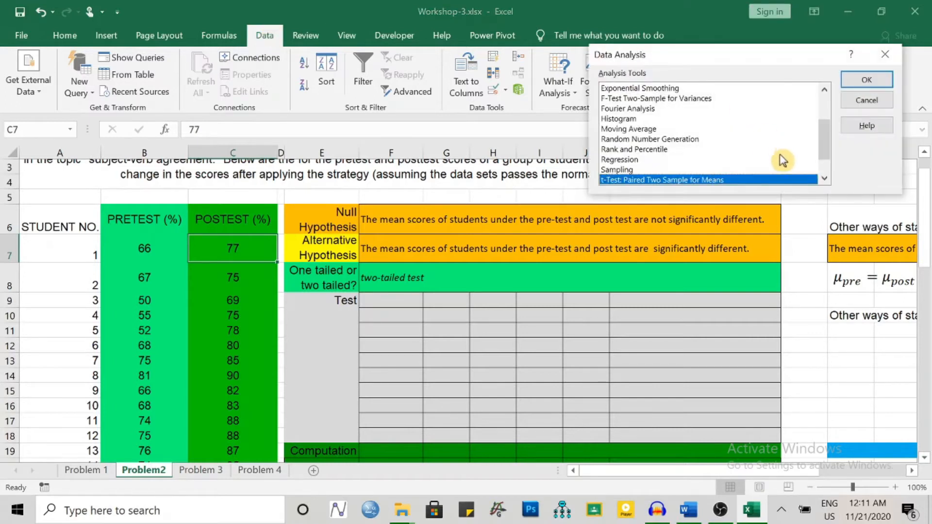
left_click_drag(824, 136, 822, 156)
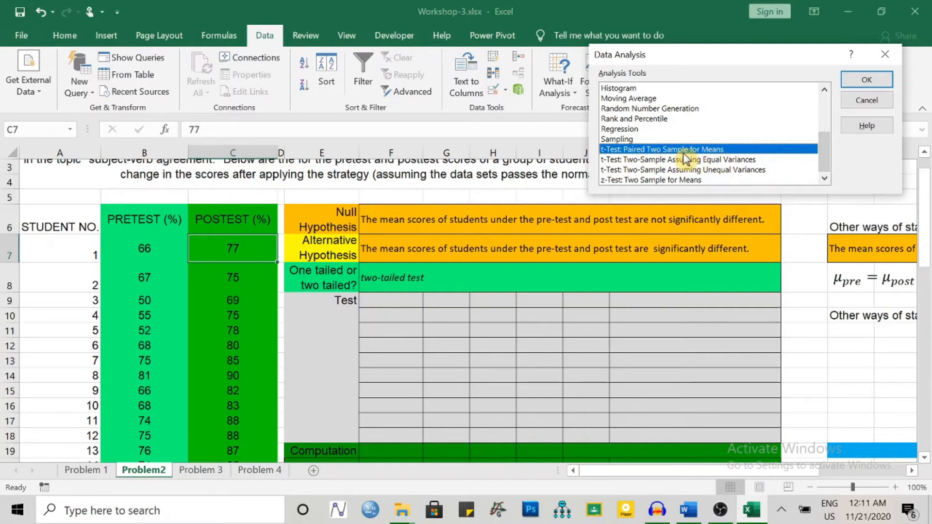
key("Escape")
left_click(414, 303)
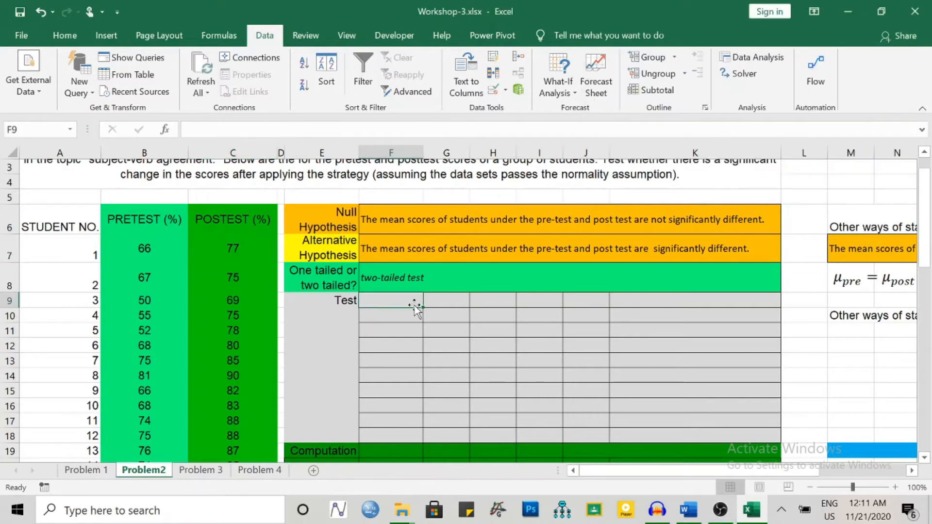
type("t test")
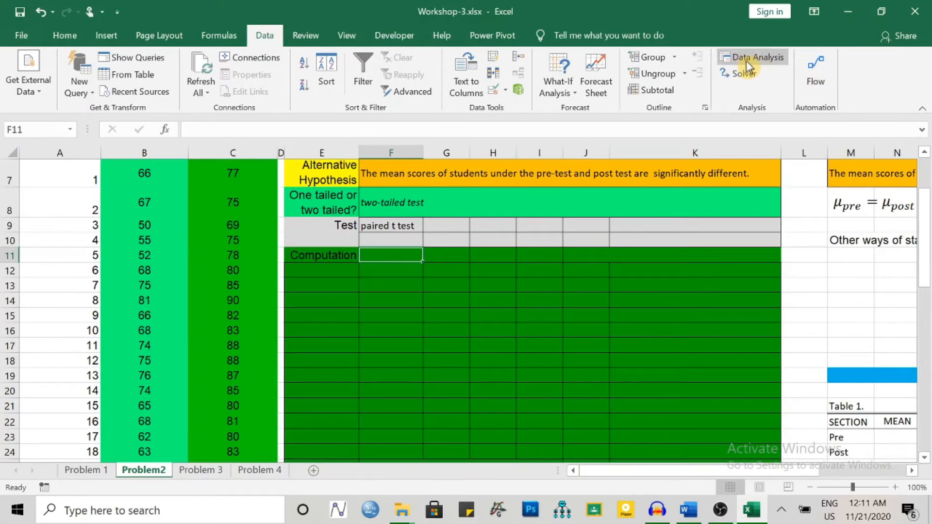
Start the t-Test: Paired Two Sample for Means, clear its old variable ranges and set the Variable 1 Range to $B$6:$B$26.
left_click(746, 61)
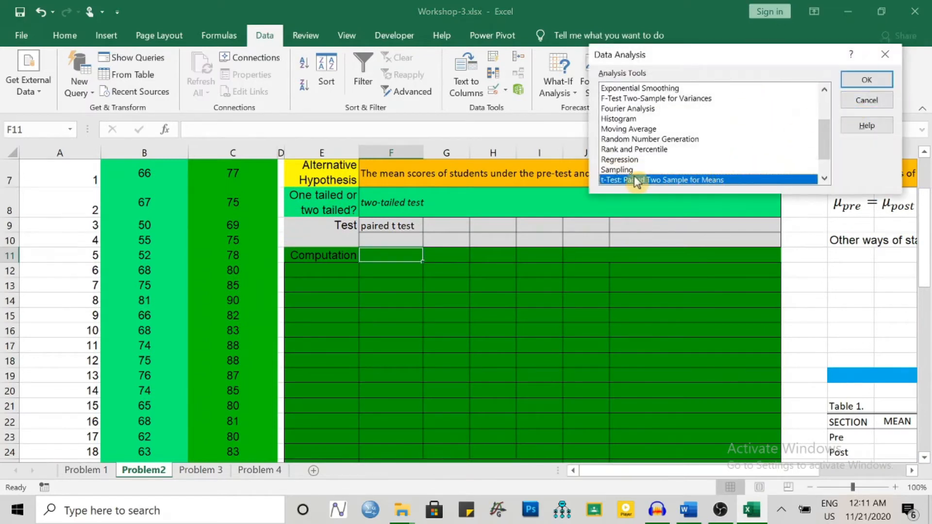
left_click(867, 79)
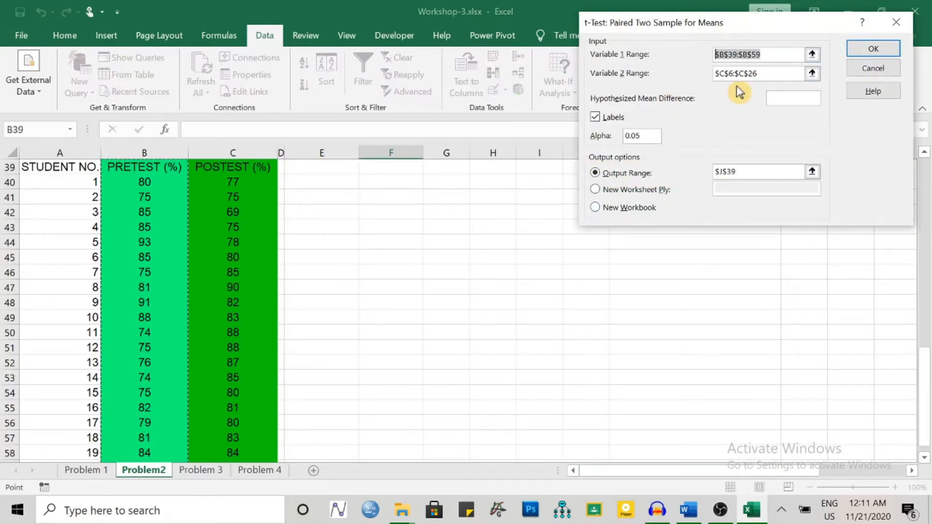
key("BackSpace")
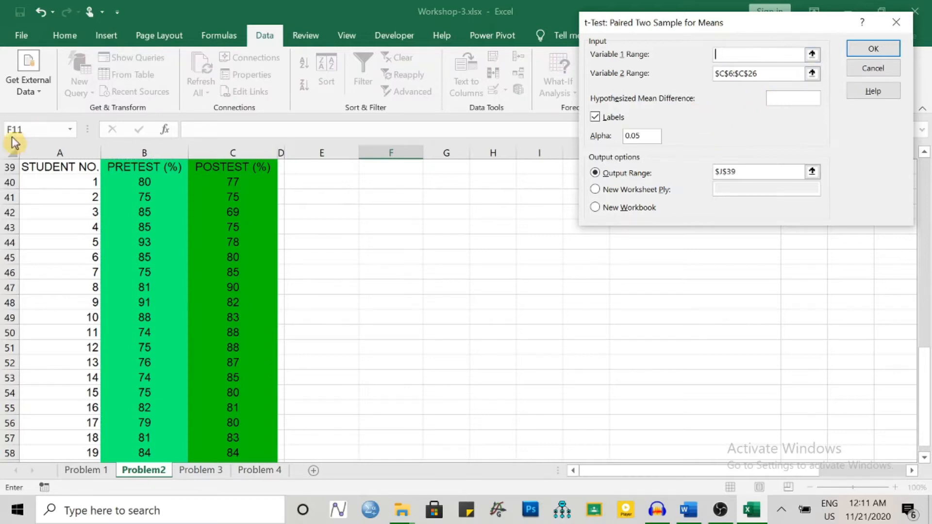
left_click(736, 73)
key("BackSpace")
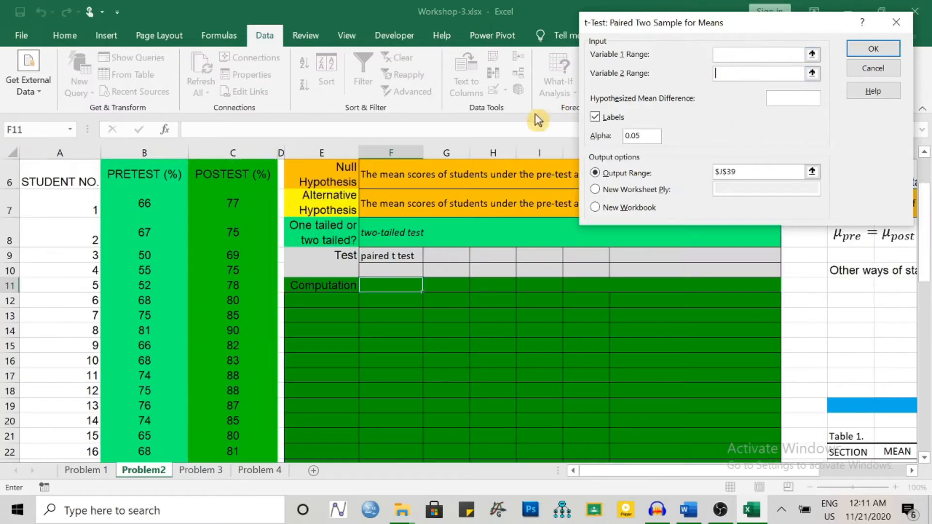
left_click(720, 58)
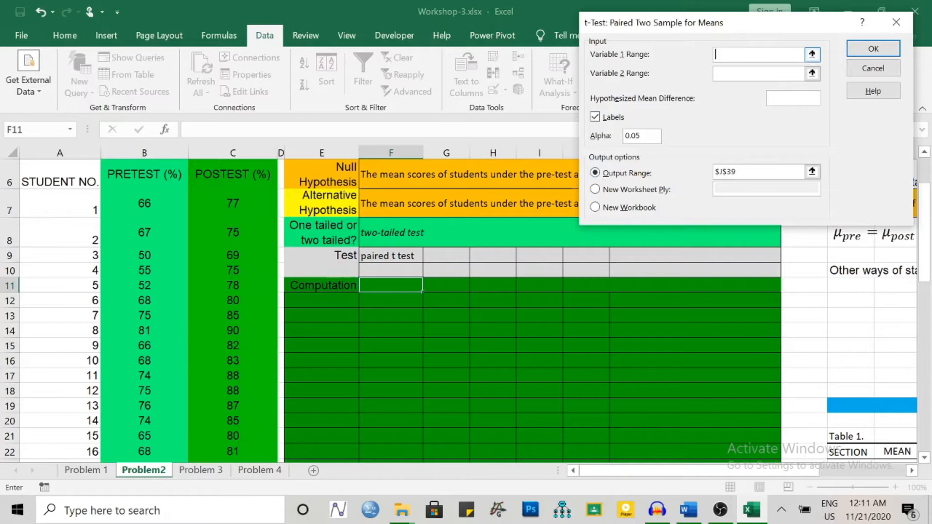
left_click_drag(123, 174, 146, 425)
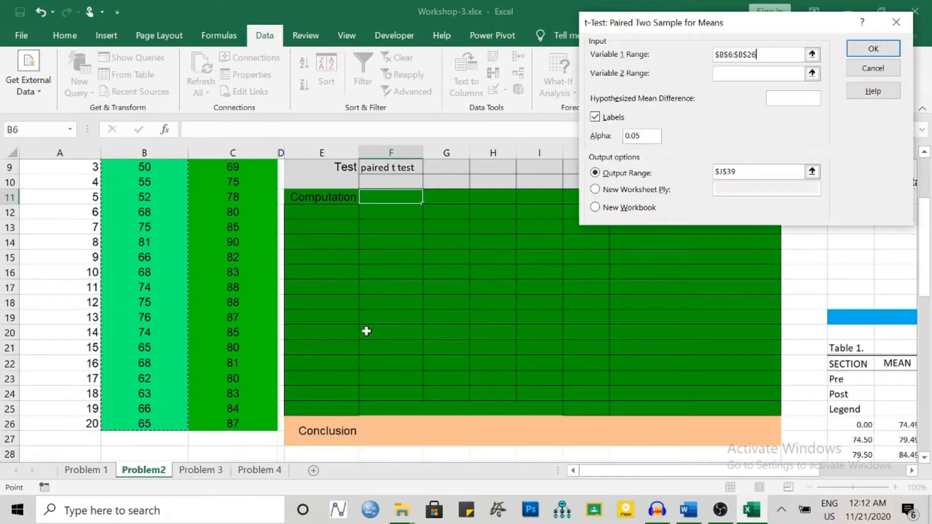
Set the Variable 2 Range of the paired t-test to the posttest scores $C$6:$C$26, including the header.
left_click(726, 73)
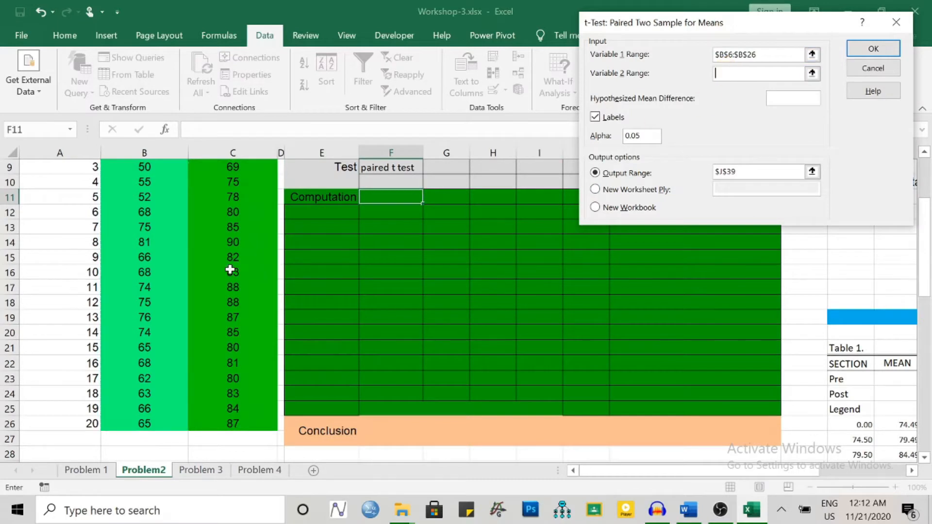
scroll(228, 268, "up", 1)
left_click_drag(216, 174, 235, 407)
scroll(571, 181, "up", 2)
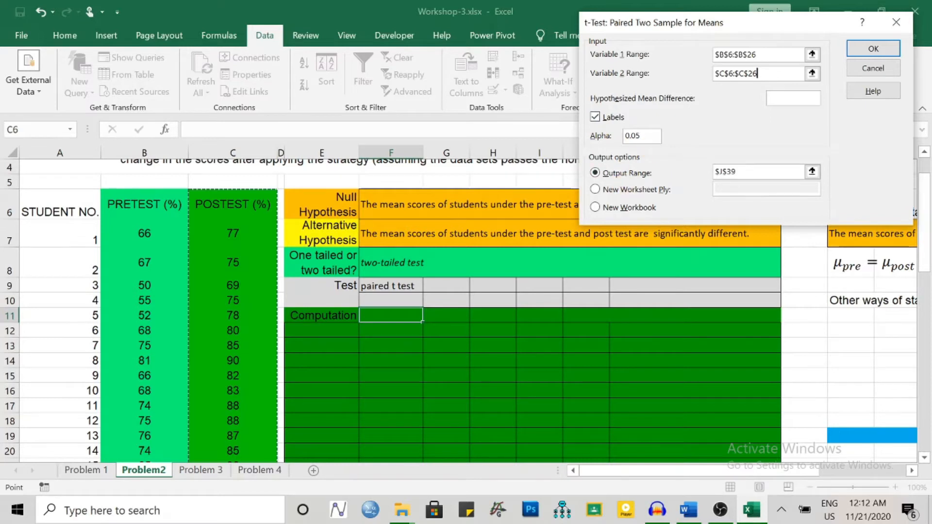
Replace the Output Range with $F$11 and run the paired t-test so its results fill the Computation area.
left_click(743, 171)
key("shift+Home")
key("BackSpace")
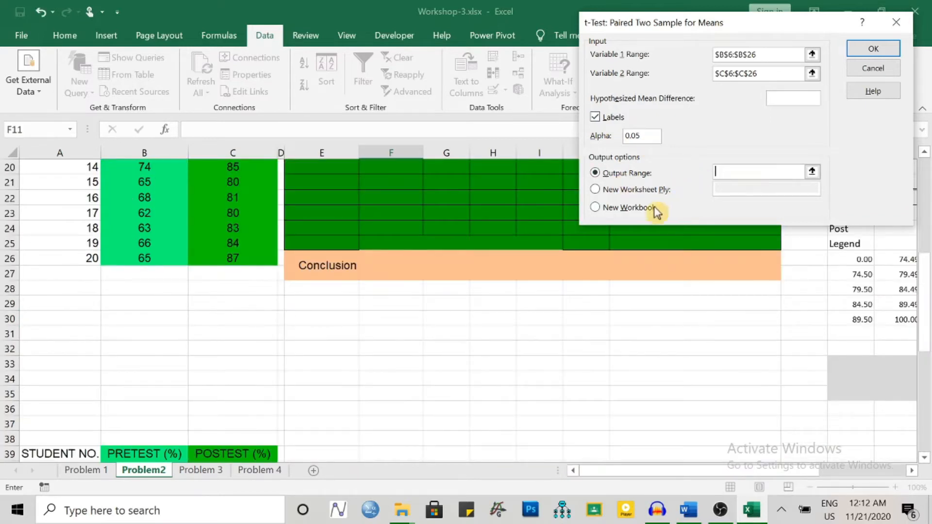
scroll(449, 258, "up", 4)
left_click(391, 226)
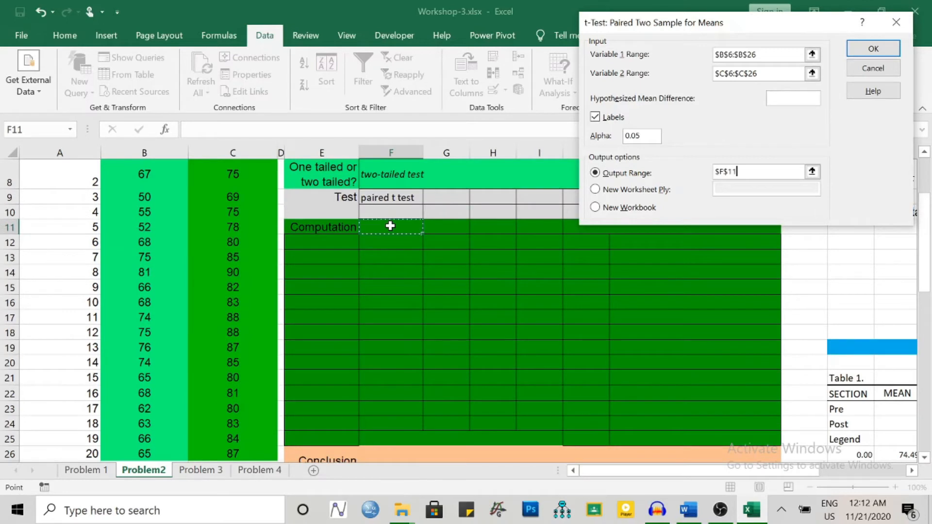
left_click(873, 57)
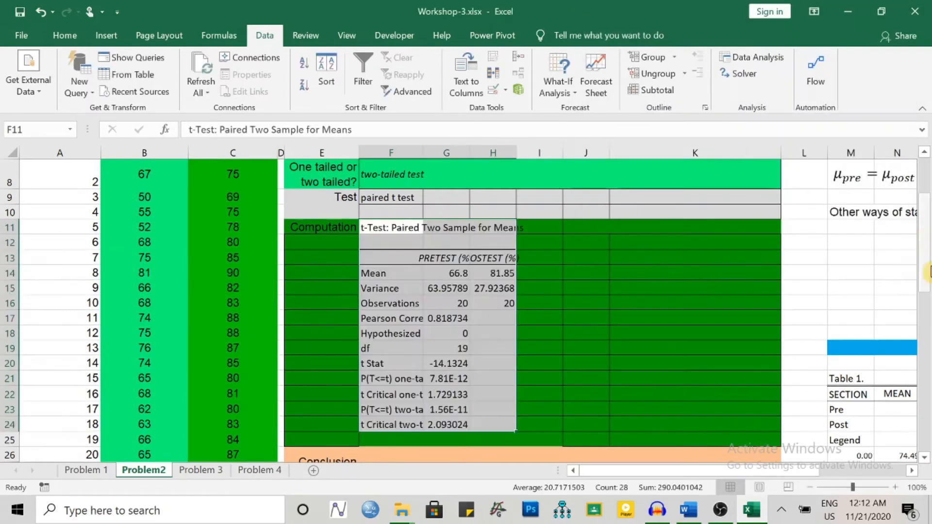
left_click(720, 317)
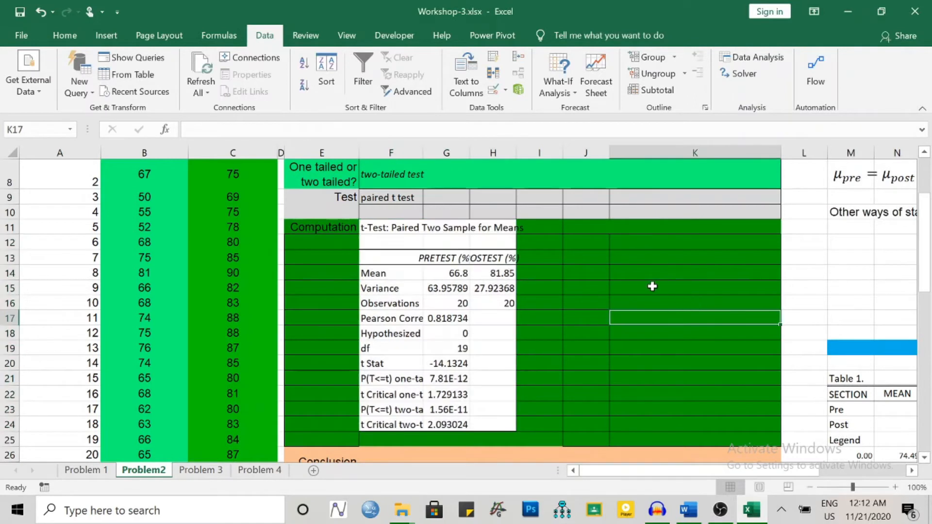
Highlight the pretest and posttest mean values in G14:H14 of the t-test results with yellow fill.
scroll(651, 286, "down", 1)
scroll(653, 287, "up", 1)
left_click(389, 276)
left_click_drag(389, 277, 505, 425)
left_click(701, 334)
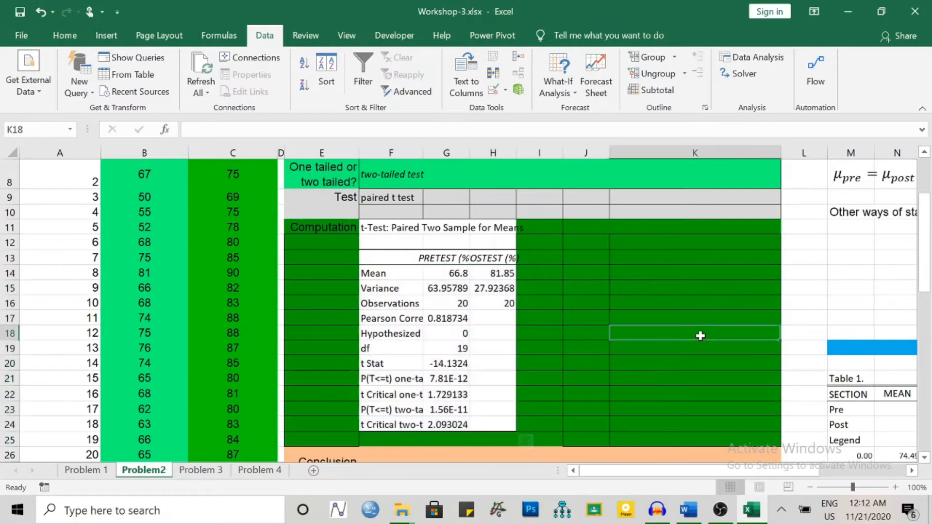
left_click_drag(437, 273, 495, 273)
left_click(64, 35)
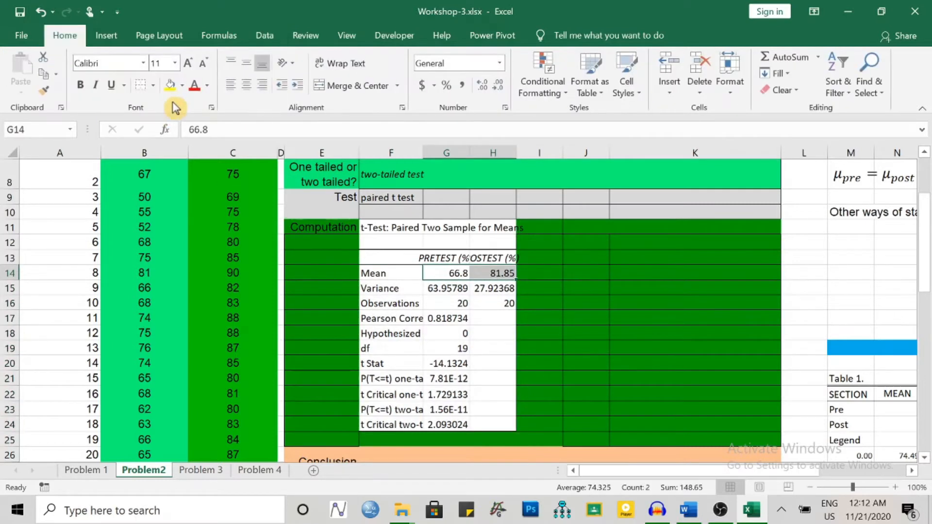
left_click(170, 85)
left_click(613, 272)
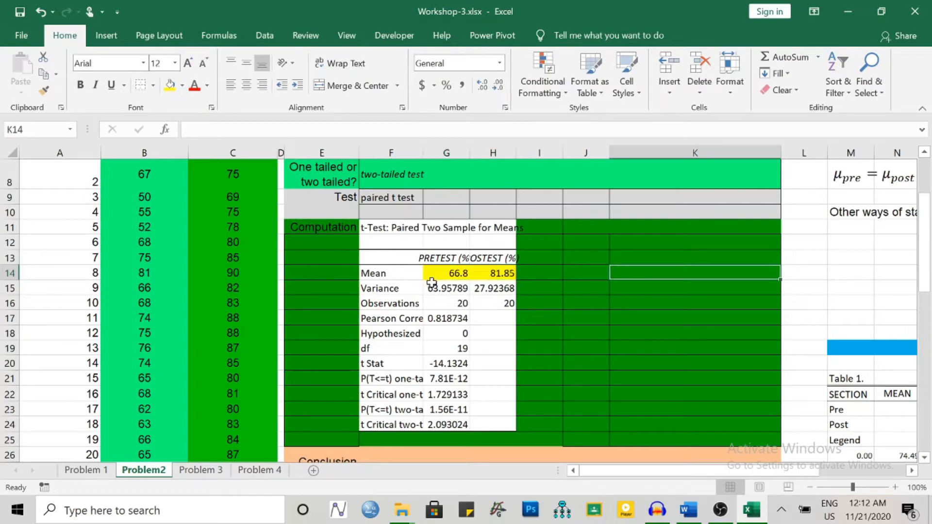
Fill the t Stat value in G20 with yellow and widen column F to fit the result labels.
left_click(448, 363)
left_click(170, 85)
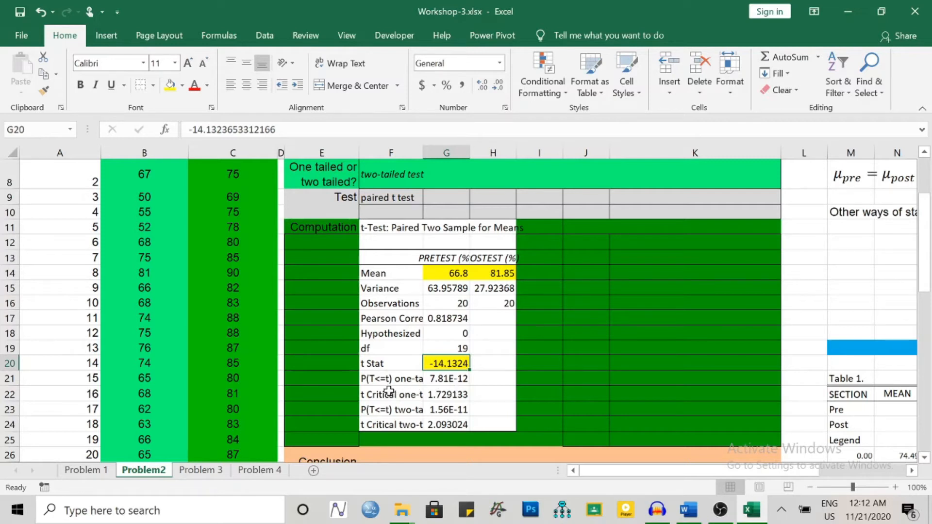
left_click_drag(426, 149, 454, 148)
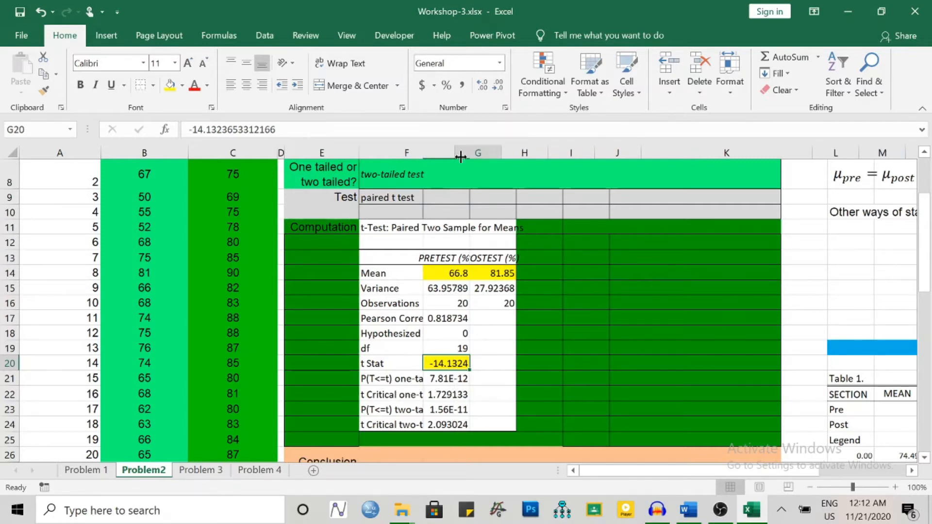
Highlight the two-tail P(T<=t) value in G23 with yellow fill.
left_click(404, 378)
left_click(407, 412)
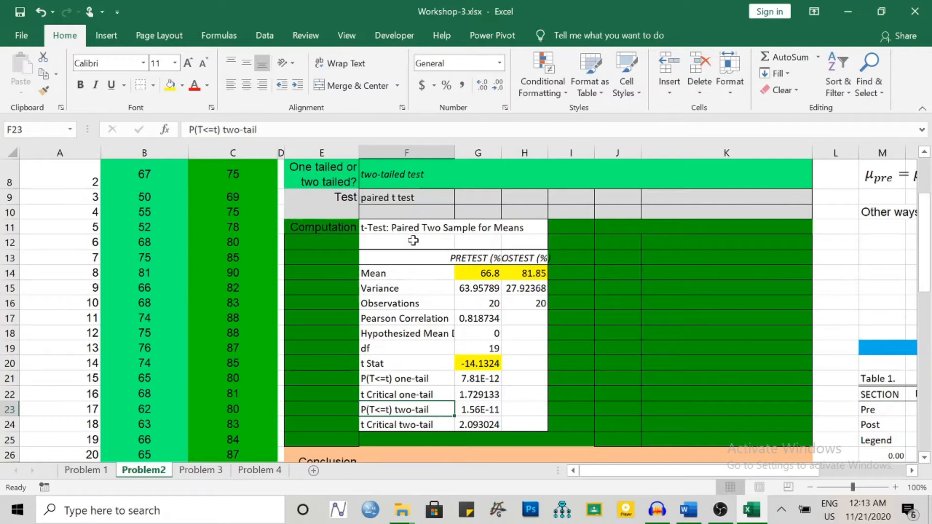
left_click(475, 411)
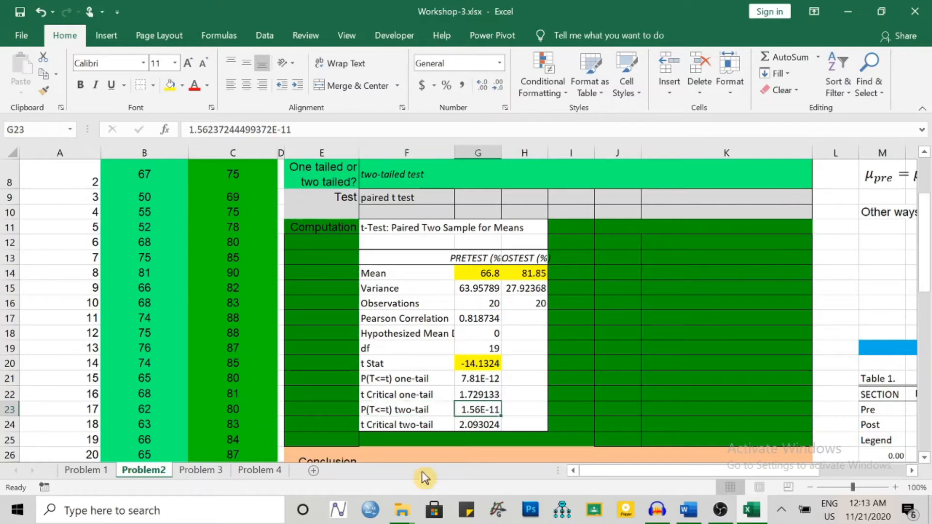
left_click(172, 86)
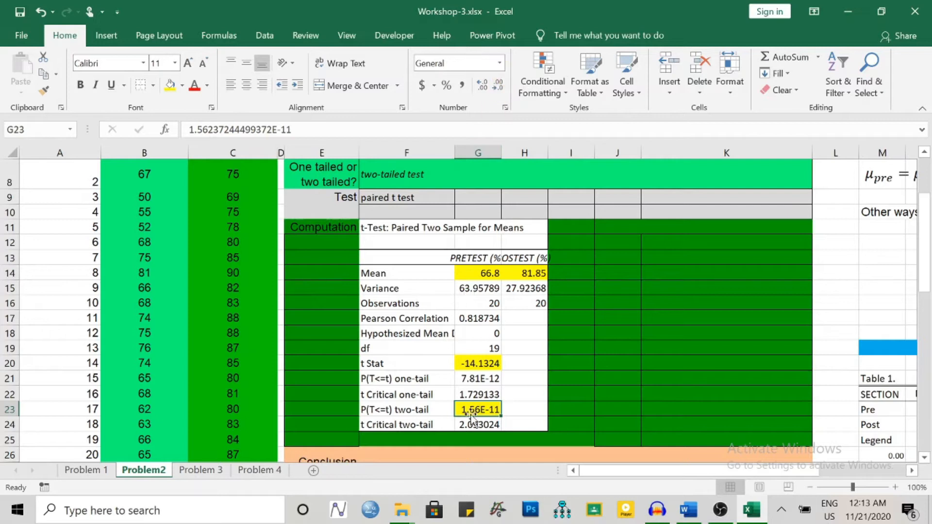
Format the two-tail P value in G23 as Number instead of scientific notation.
left_click(514, 412)
left_click(478, 410)
left_click(524, 412)
left_click(477, 409)
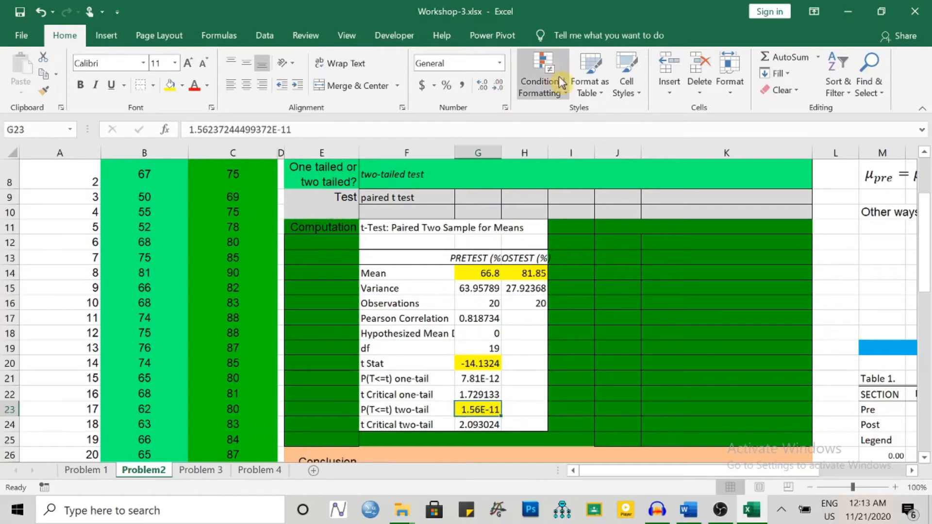
left_click(481, 64)
left_click(500, 62)
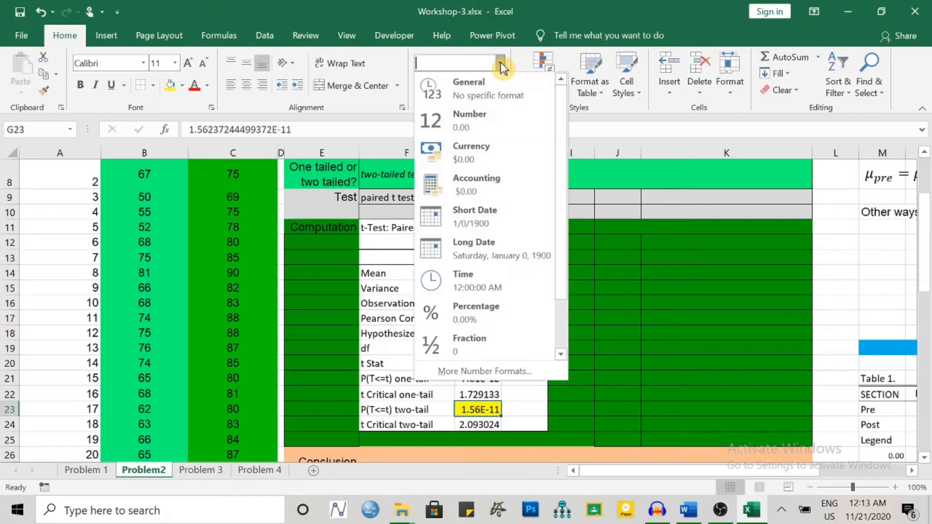
left_click(476, 113)
left_click(532, 410)
left_click(492, 409)
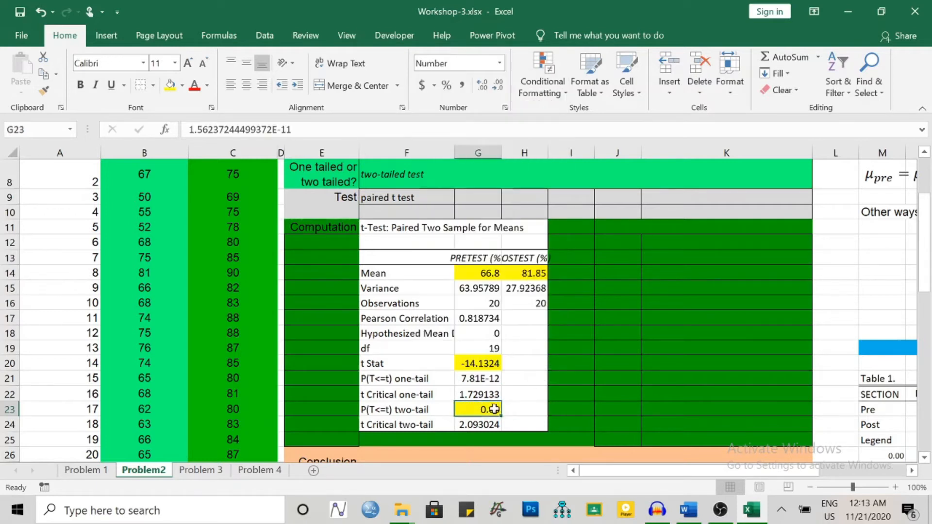
left_click(527, 408)
left_click(488, 410)
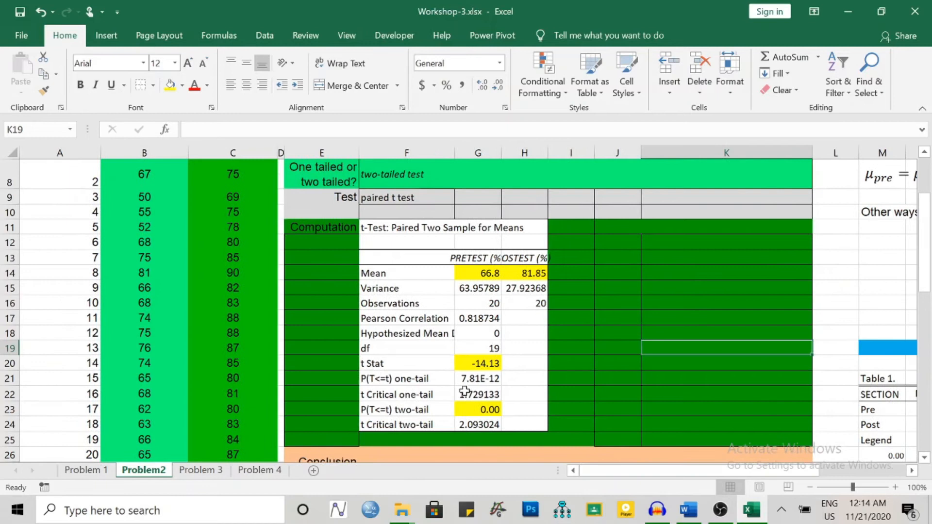
Examine the two-tail P value against the stated hypotheses to decide what belongs in the Conclusion row.
scroll(514, 383, "down", 2)
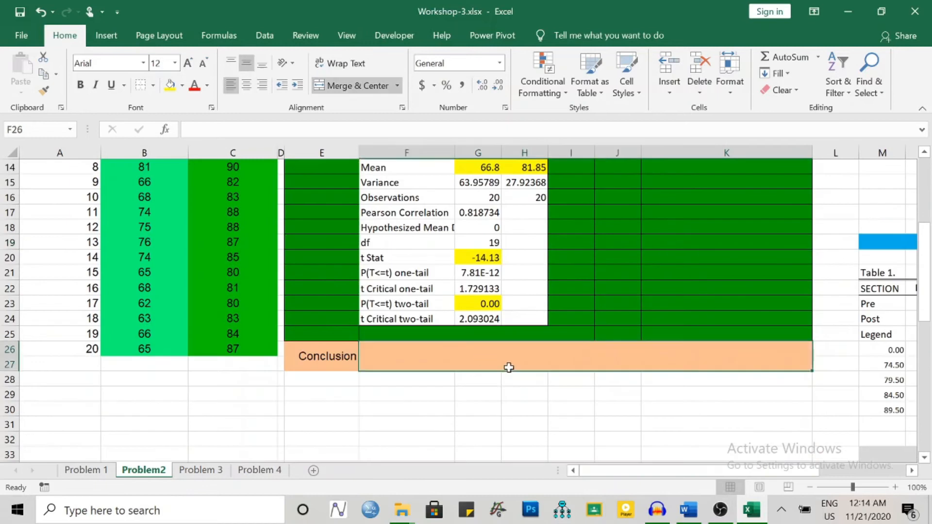
left_click(470, 302)
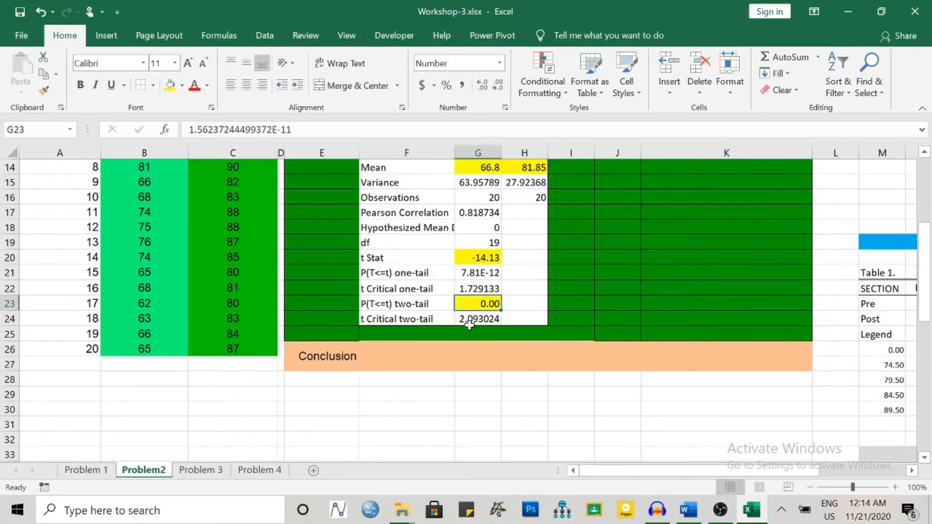
left_click(616, 302)
left_click(466, 303)
left_click(587, 316)
left_click(481, 305)
scroll(472, 398, "up", 1)
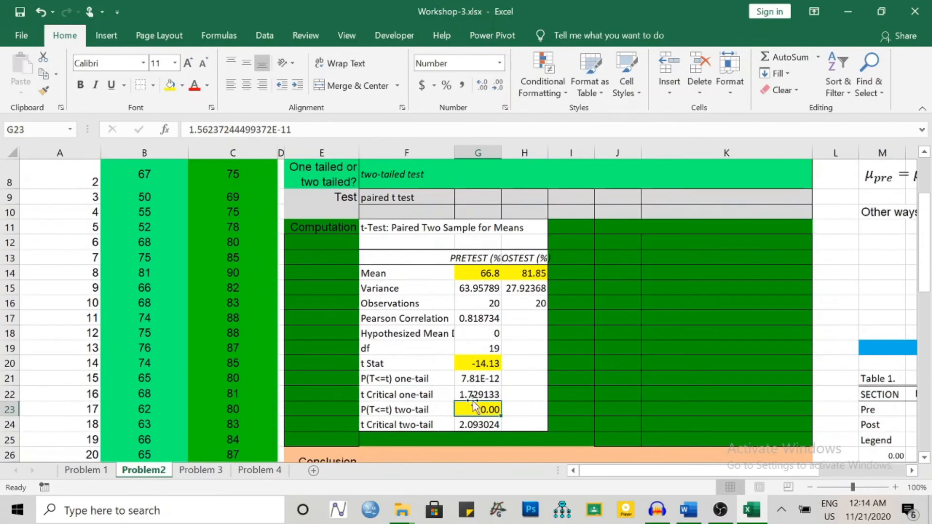
scroll(472, 404, "down", 1)
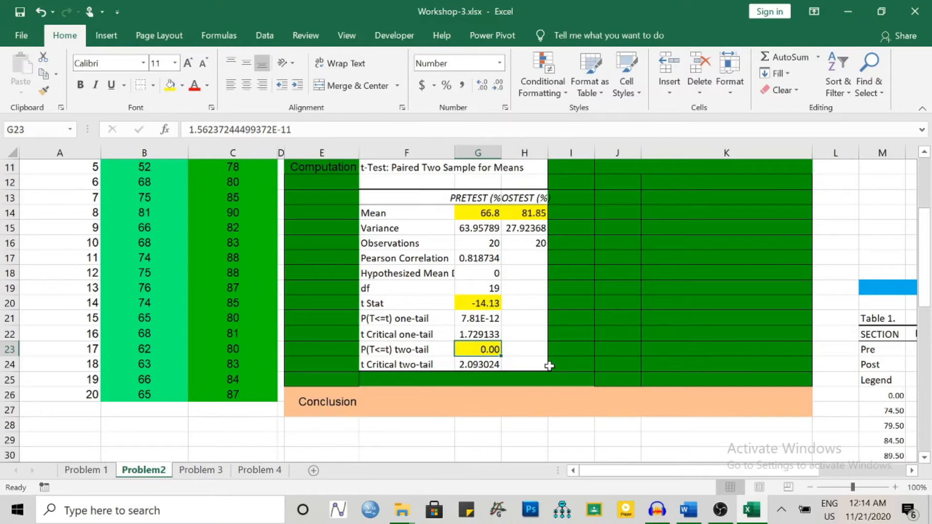
scroll(454, 378, "down", 1)
left_click(454, 375)
scroll(462, 359, "up", 2)
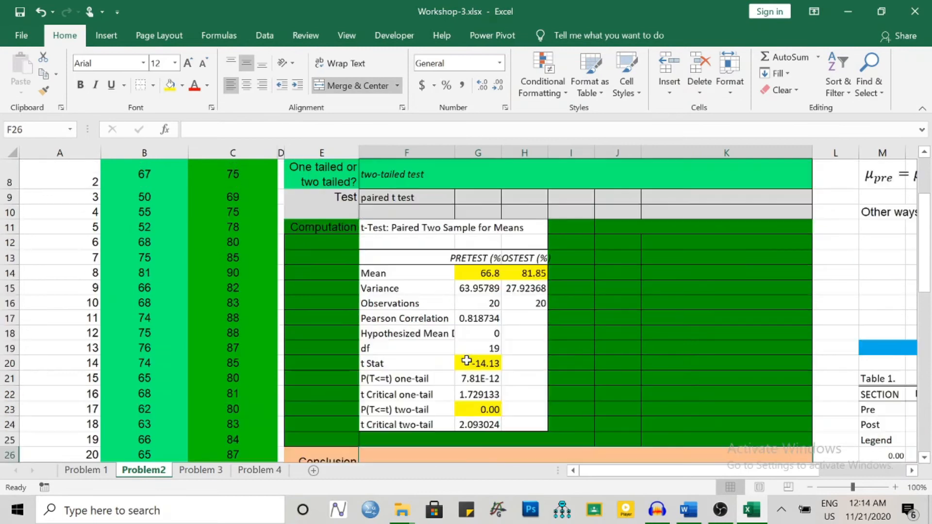
scroll(454, 356, "up", 3)
scroll(443, 356, "down", 3)
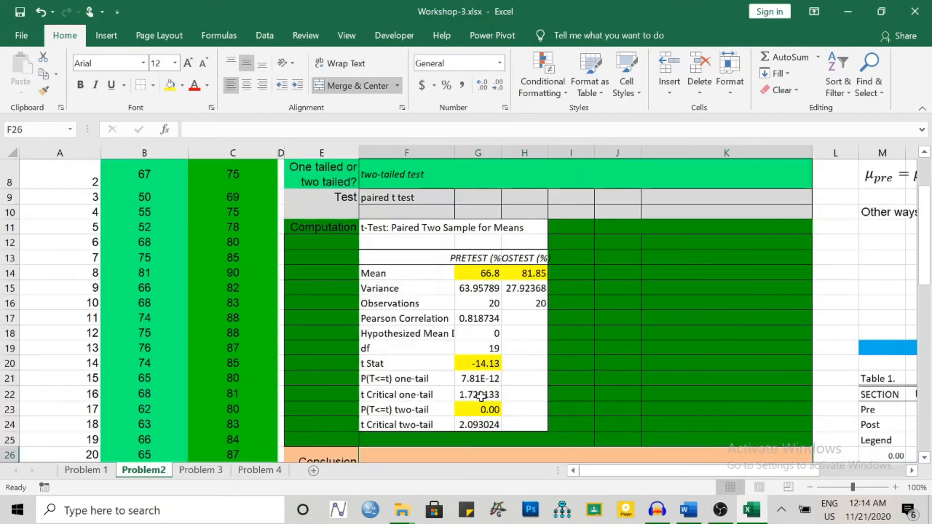
scroll(480, 396, "down", 1)
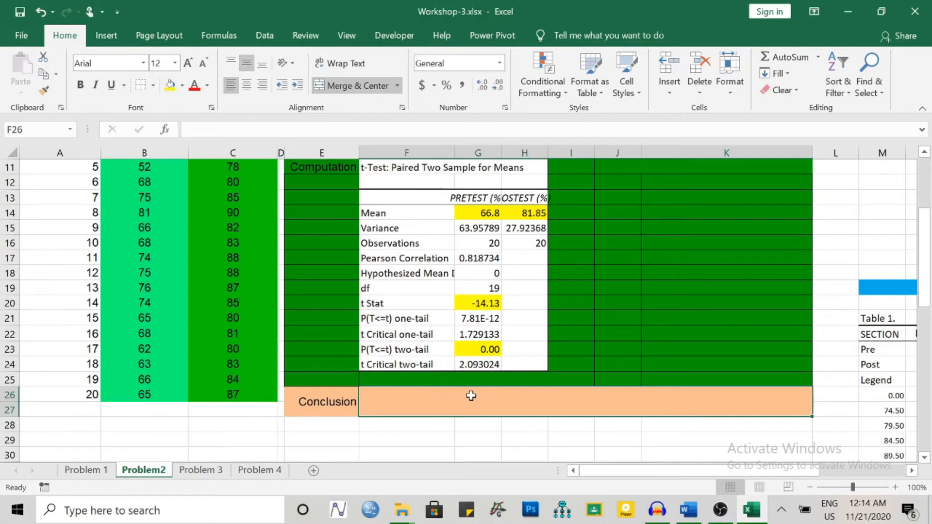
Copy the null hypothesis statement from F6 into the Conclusion cell F26.
scroll(373, 358, "up", 2)
left_click(386, 181)
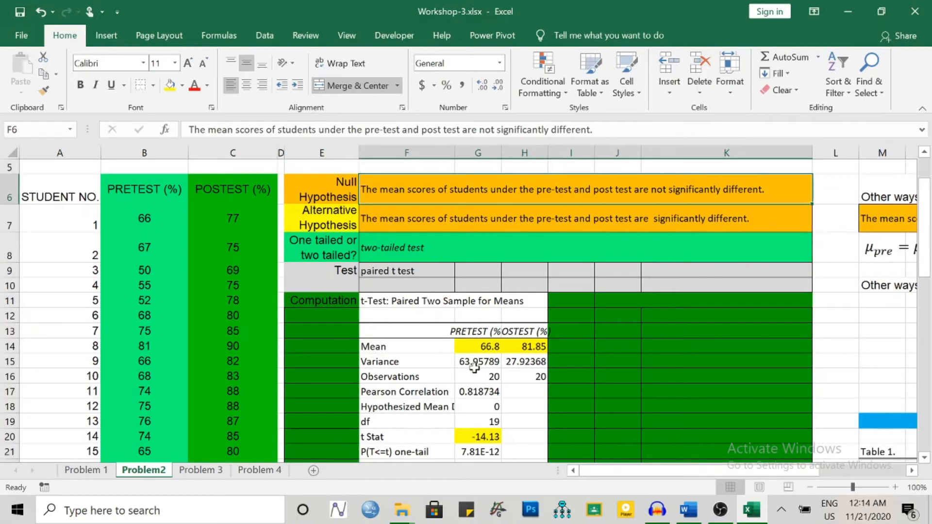
key("ctrl+c")
scroll(480, 359, "down", 5)
left_click(416, 262)
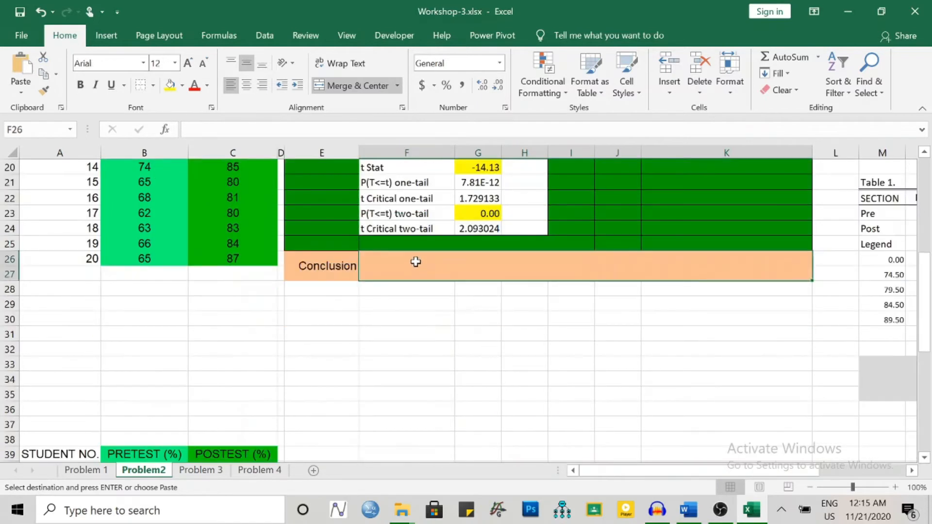
key("ctrl+v")
left_click(445, 302)
left_click(591, 345)
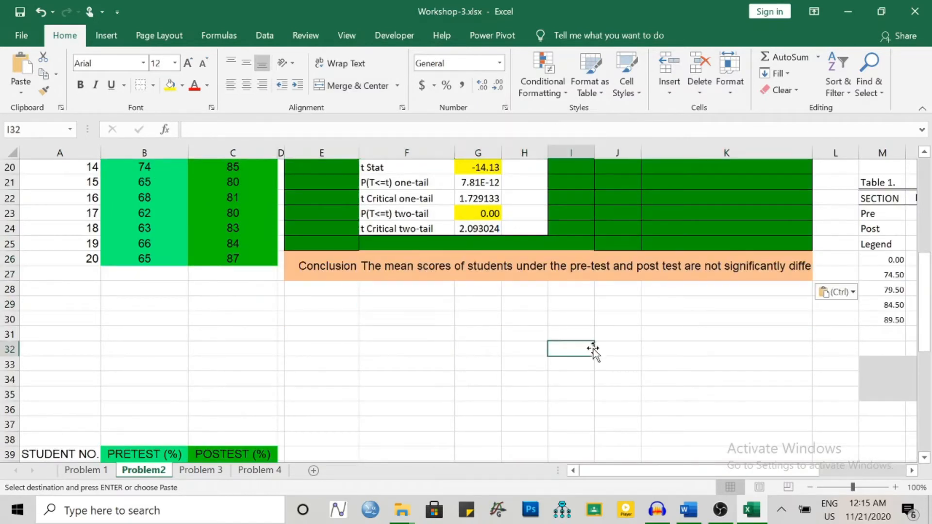
left_click(503, 273)
left_click_drag(502, 274, 503, 273)
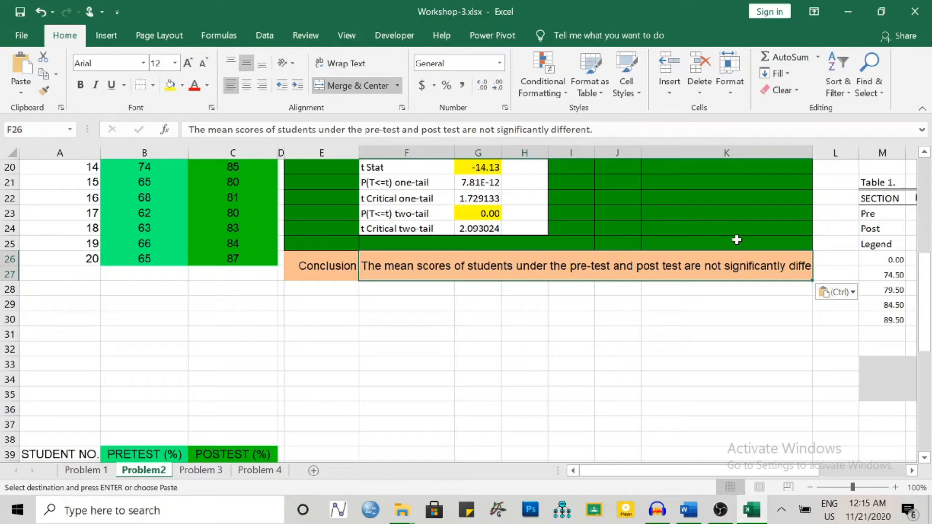
Wrap the text in the Conclusion cell F26 so the full statement fits.
key("alt+h")
key("w")
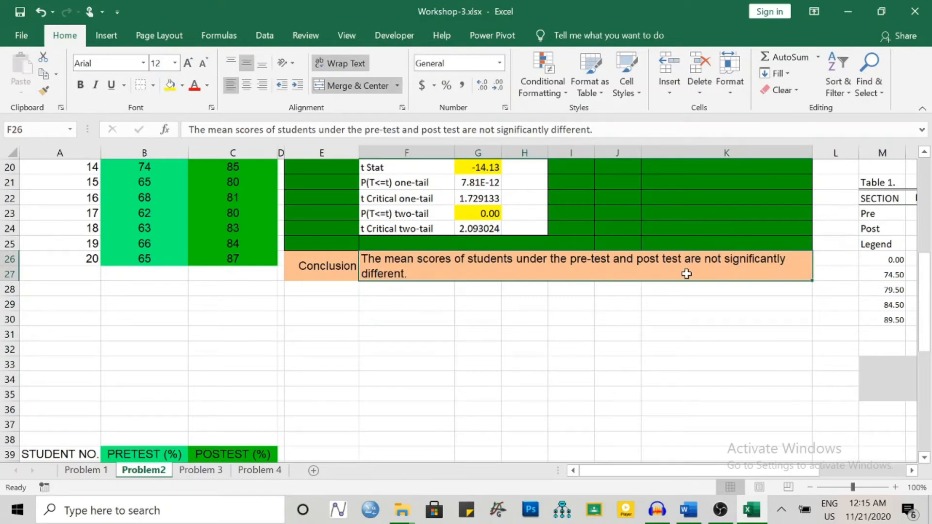
Examine the t-test output and the empty Table 1 layout under "What to report after analysis?" to see which results it needs.
scroll(451, 347, "up", 4)
scroll(465, 348, "down", 2)
scroll(472, 348, "up", 2)
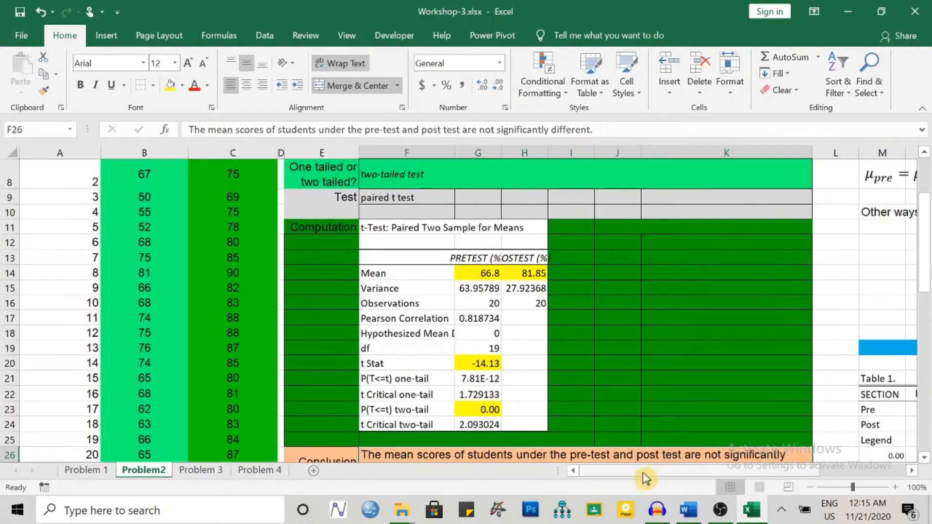
left_click_drag(658, 473, 669, 490)
scroll(390, 293, "down", 1)
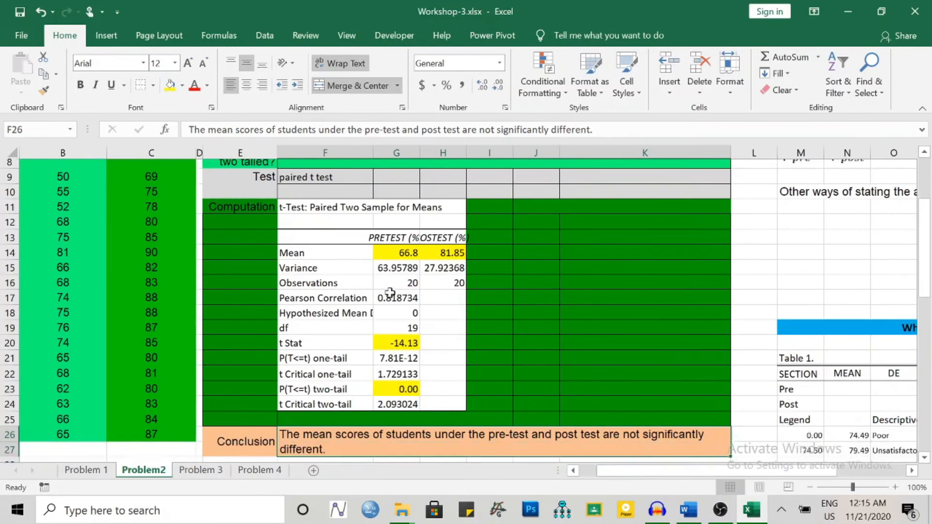
scroll(396, 293, "up", 4)
scroll(398, 293, "down", 4)
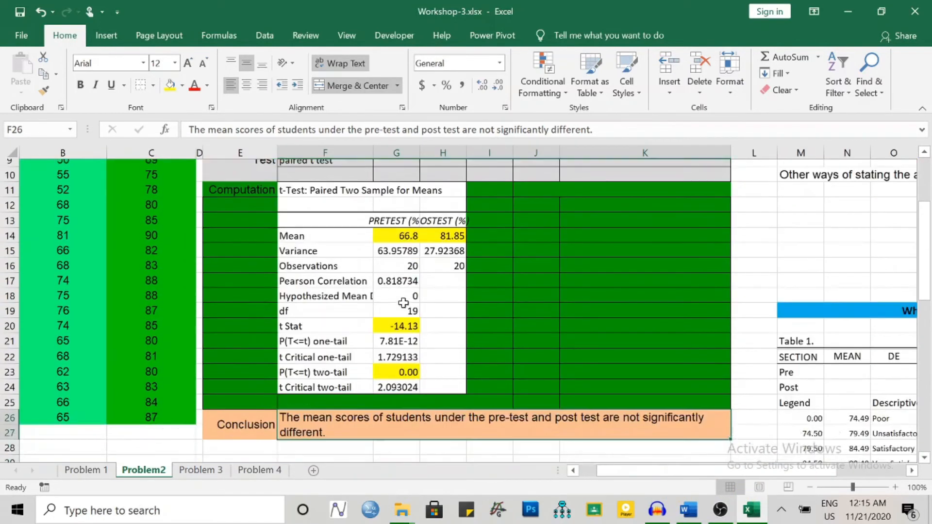
mouse_move(637, 473)
left_mouse_down()
mouse_move(663, 477)
mouse_move(655, 474)
left_mouse_up()
mouse_move(725, 478)
left_mouse_down()
mouse_move(702, 478)
mouse_move(721, 479)
left_mouse_up()
scroll(676, 383, "up", 1)
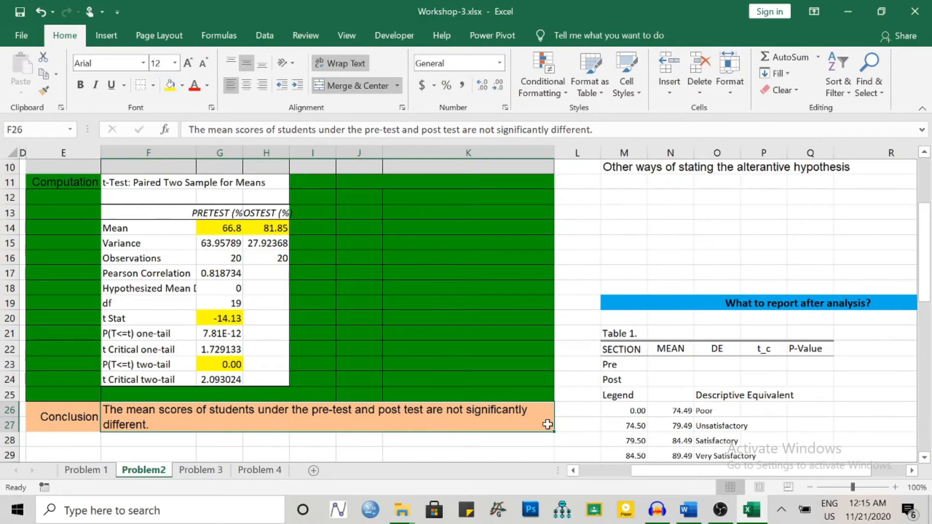
left_click(716, 394)
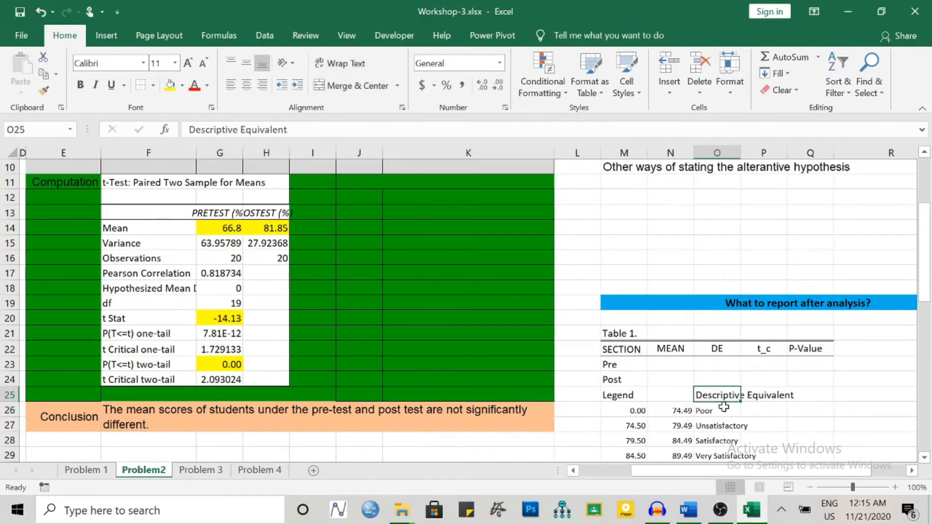
left_click(895, 416)
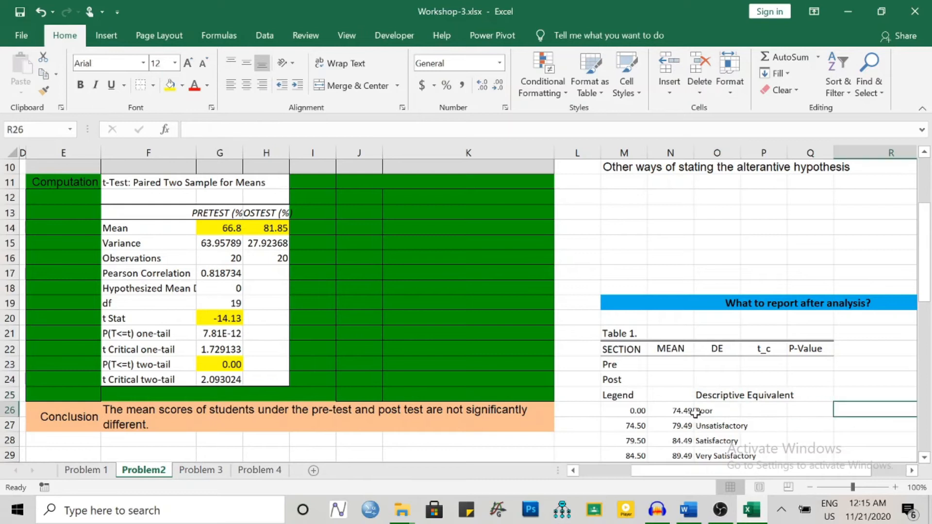
Fill the MEAN column of Table 1 by linking N23 to the pretest mean in G14 and N24 to the posttest mean in H14.
scroll(694, 416, "down", 1)
left_click(670, 318)
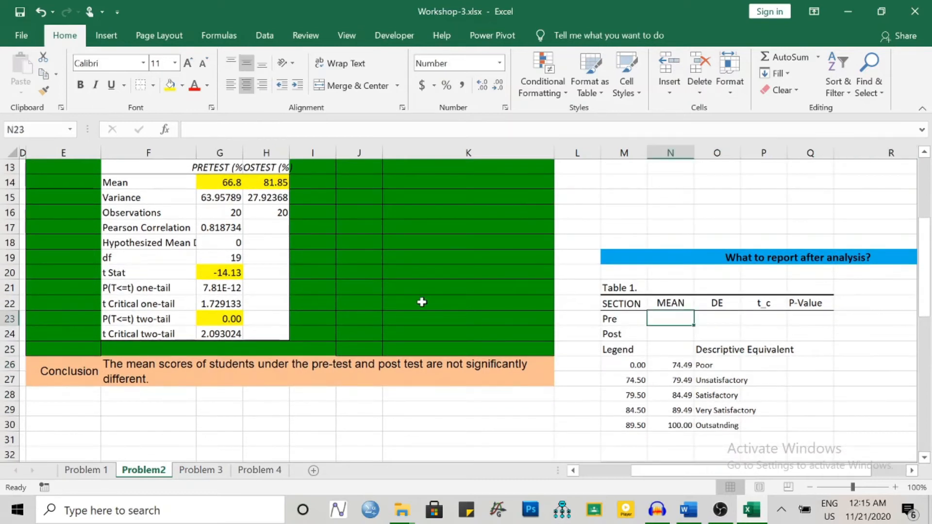
type("=")
left_click(224, 183)
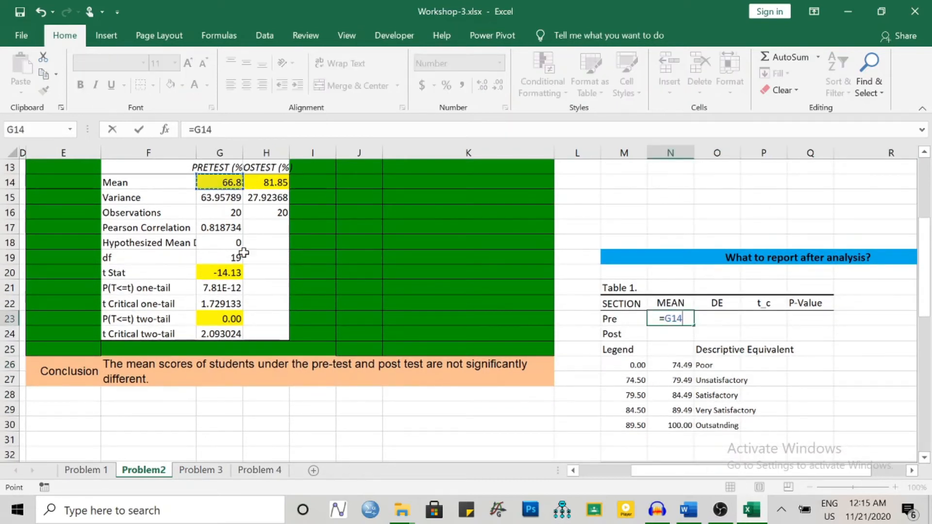
key("Return")
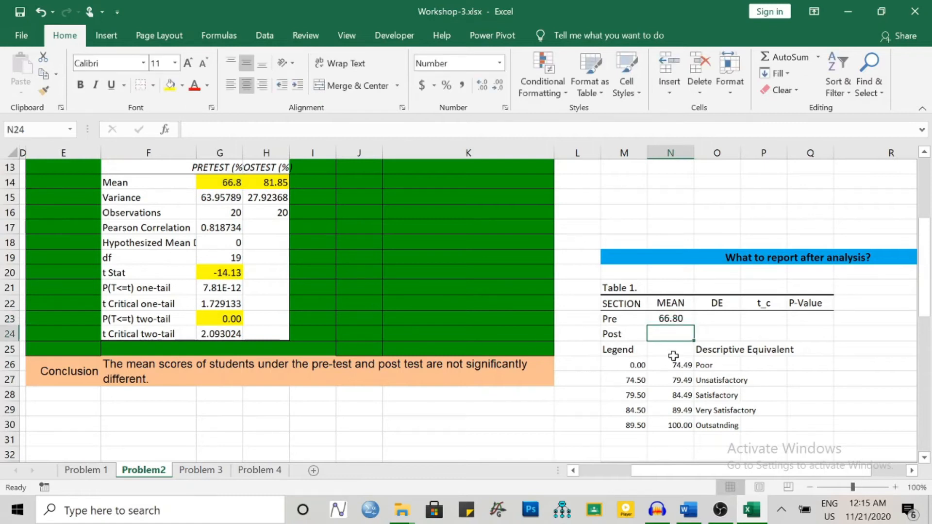
type("=")
left_click(265, 184)
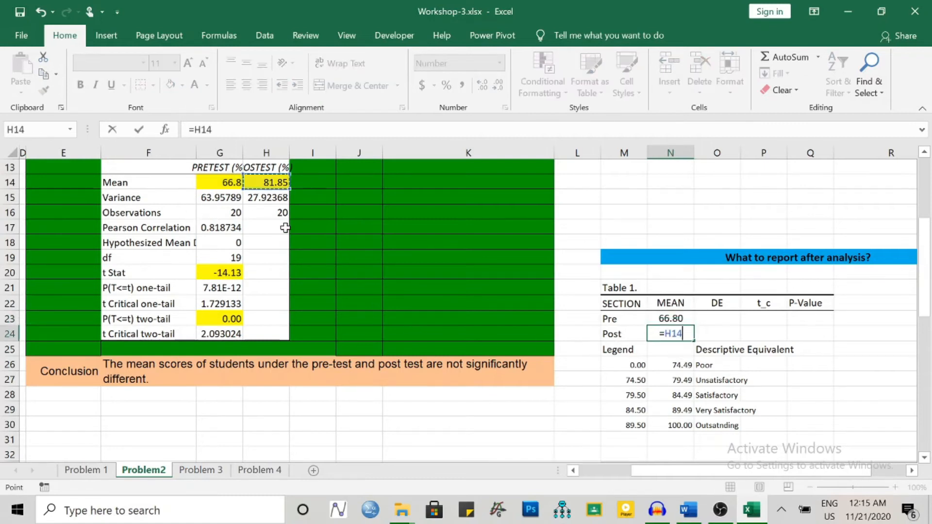
key("Return")
Fill the DE cells O23 and O24 with a LOOKUP of each mean in legend range M26:O30, locking the range's rows, and left-align them.
left_click(717, 318)
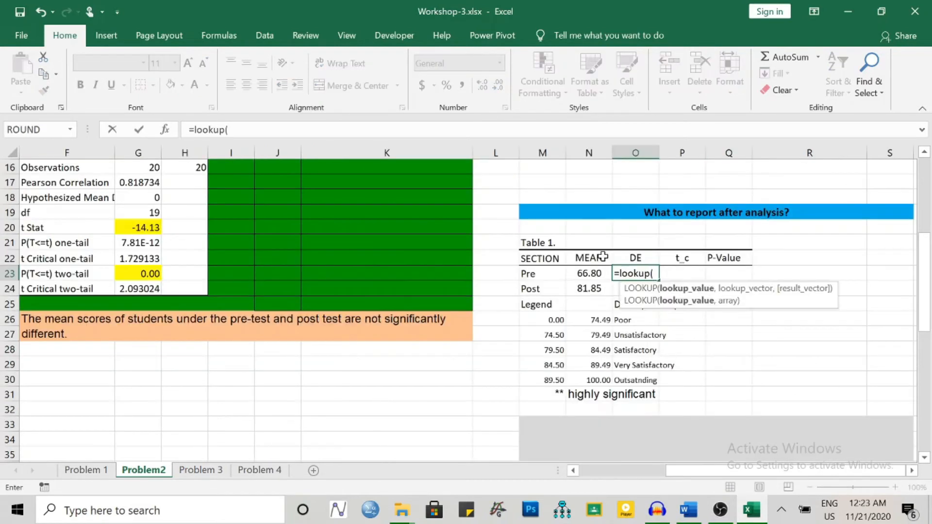
left_click(589, 273)
type(",")
left_click_drag(543, 320, 635, 380)
key("F4")
key("F4")
key("ctrl+Return")
left_click_drag(658, 280, 632, 288)
left_click(662, 286)
left_click(230, 86)
left_click(719, 293)
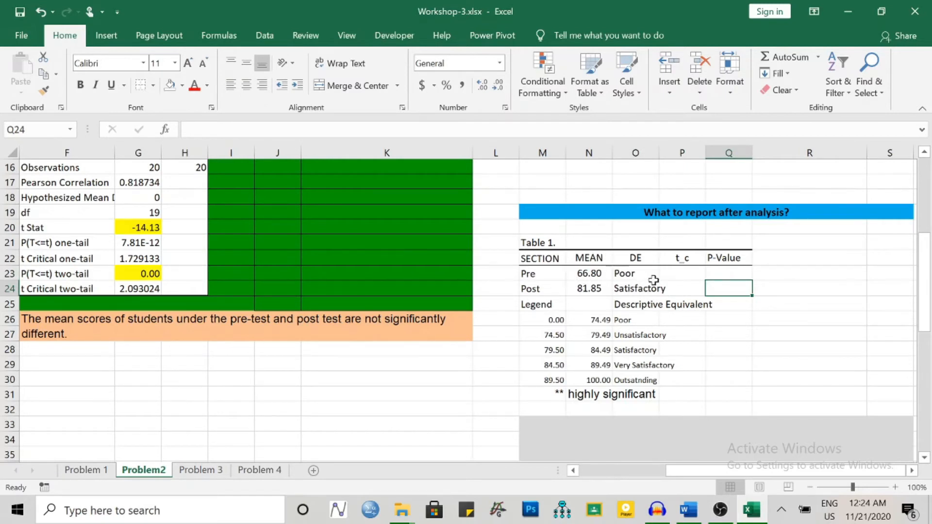
Enter 14.13 as the t_c value in P23 and link the P-Value cell Q23 to the two-tail P value in G23.
left_click(692, 273)
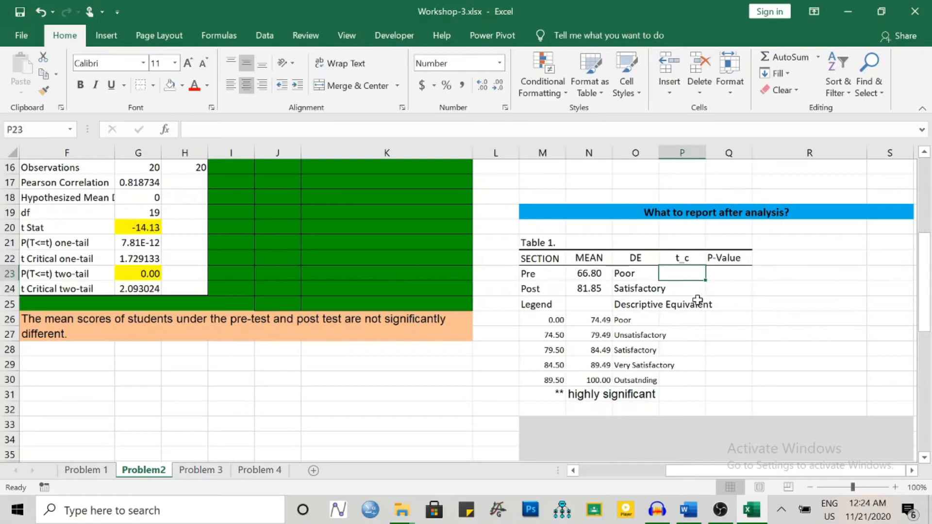
left_click_drag(672, 469, 651, 472)
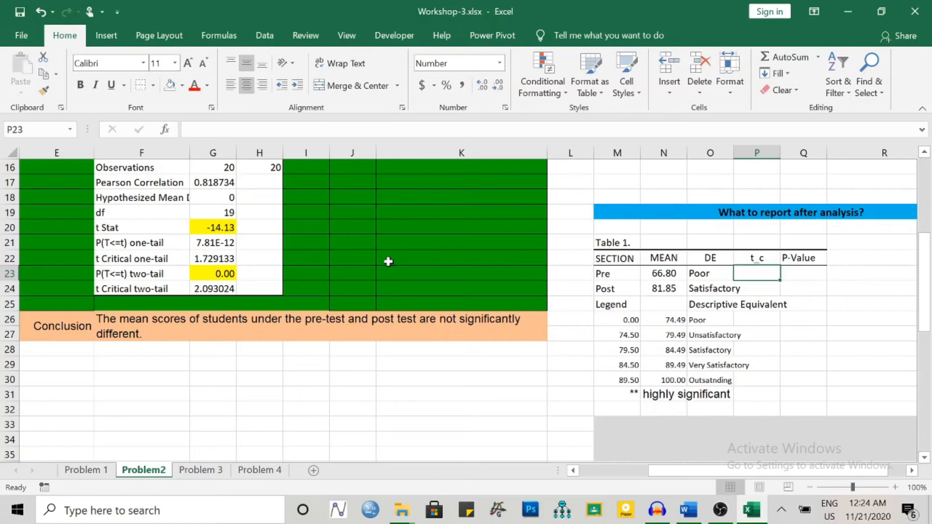
type("14.13")
left_click(801, 275)
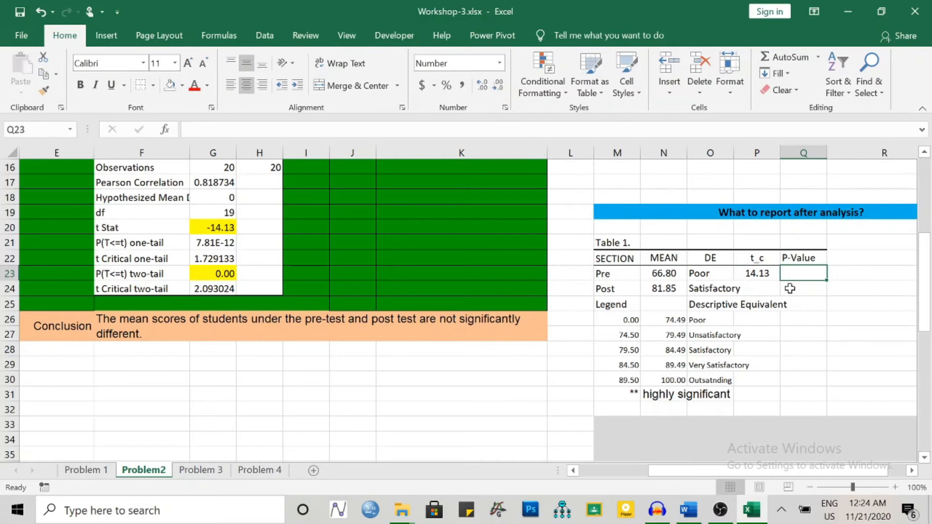
type("=")
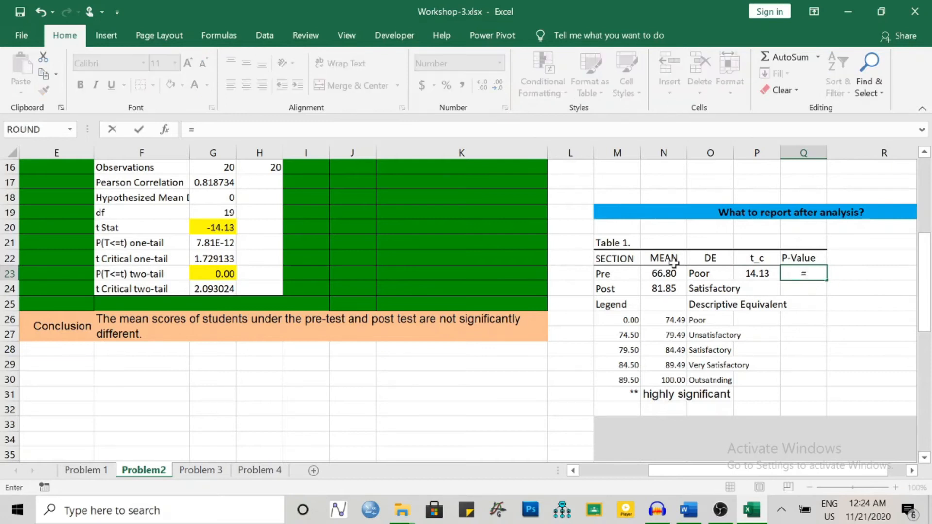
left_click(224, 275)
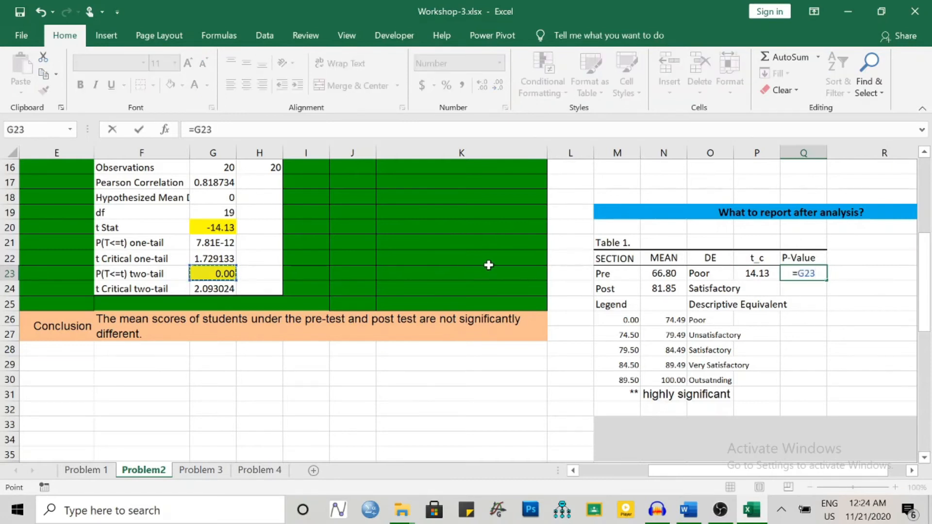
key("Return")
left_click(871, 309)
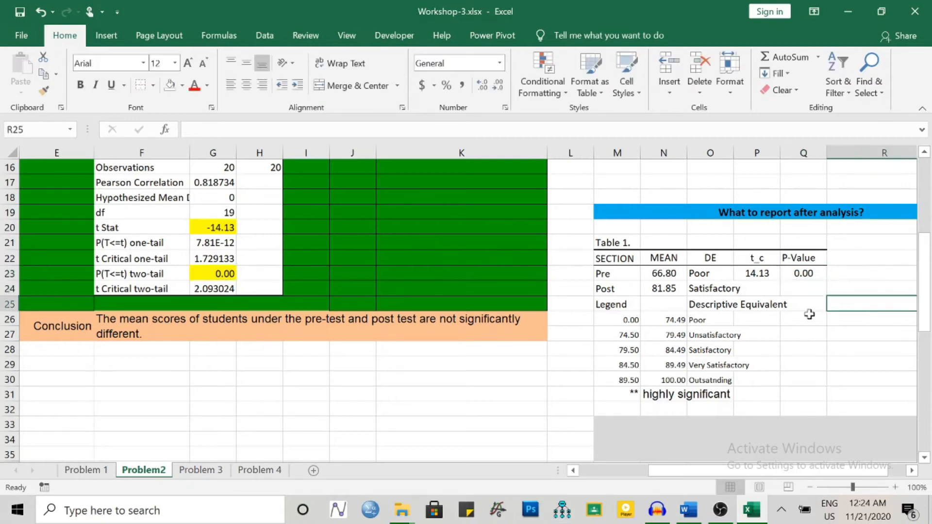
Append ** to the t_c value in P23, matching the "highly significant" marker in the legend.
left_click(771, 270)
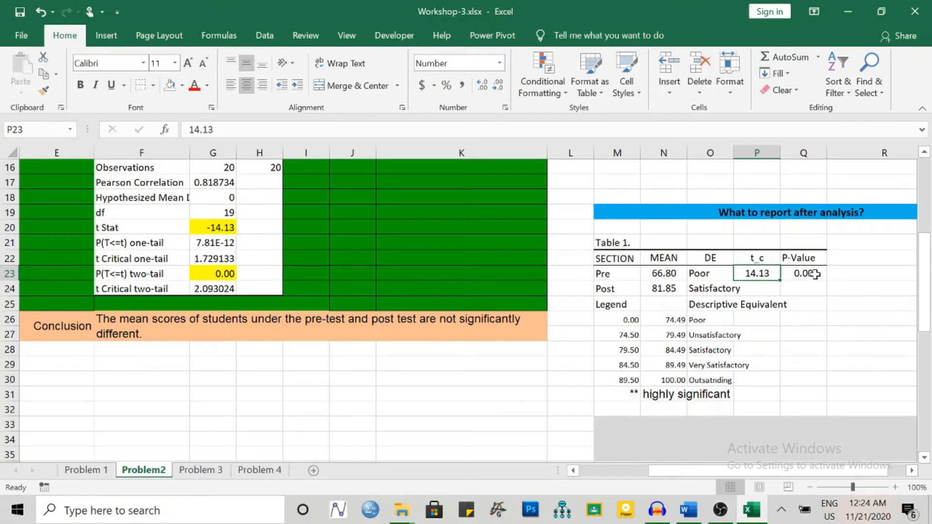
double_click(773, 272)
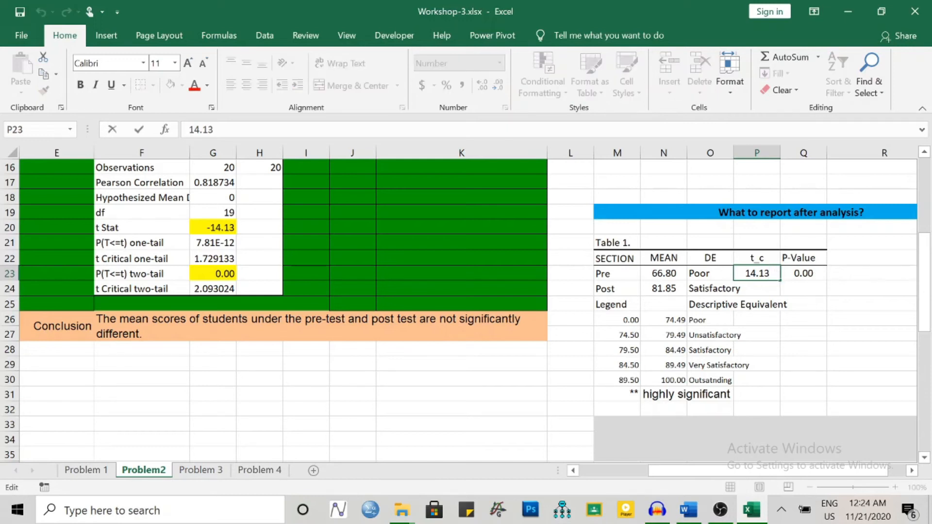
type("**")
left_click(827, 360)
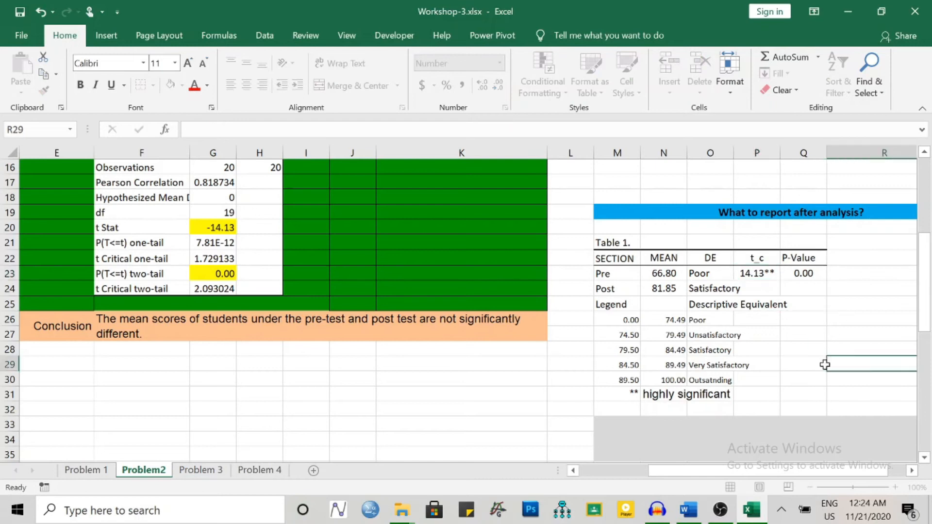
left_click_drag(621, 396, 719, 397)
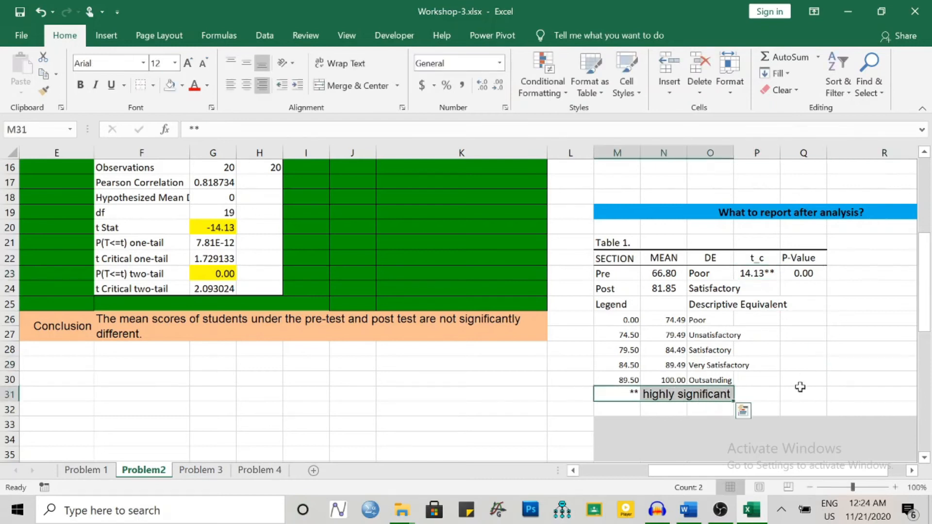
left_click(857, 381)
left_click(806, 336)
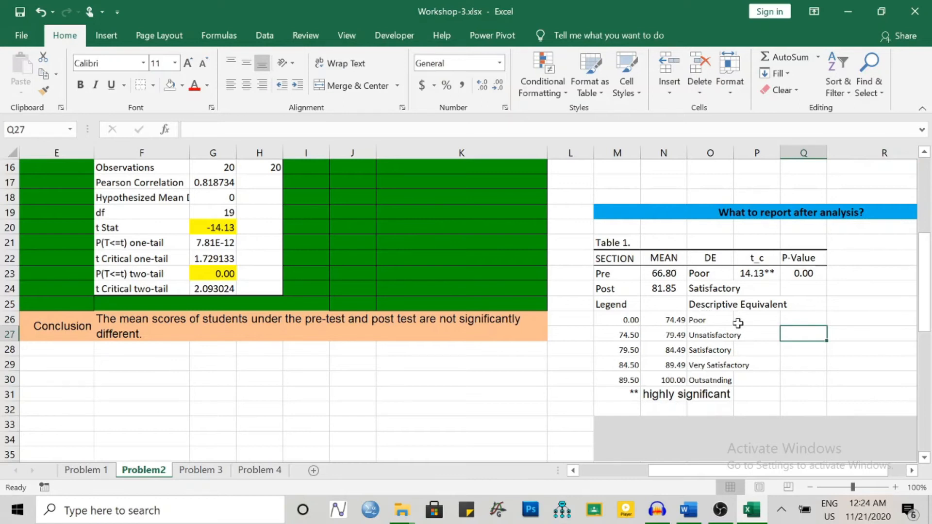
Review the hypotheses and t-test output against the completed Table 1 and its legend.
scroll(618, 475, "left", 3)
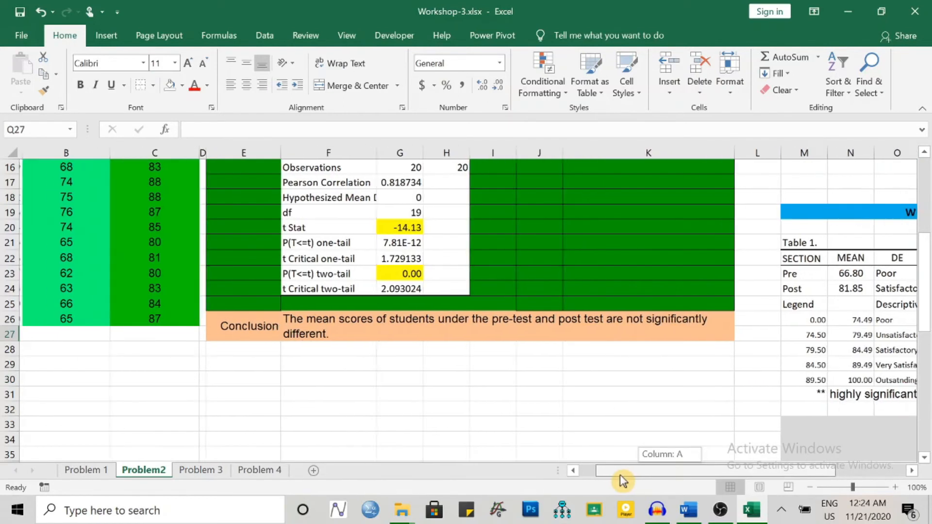
scroll(615, 371, "up", 5)
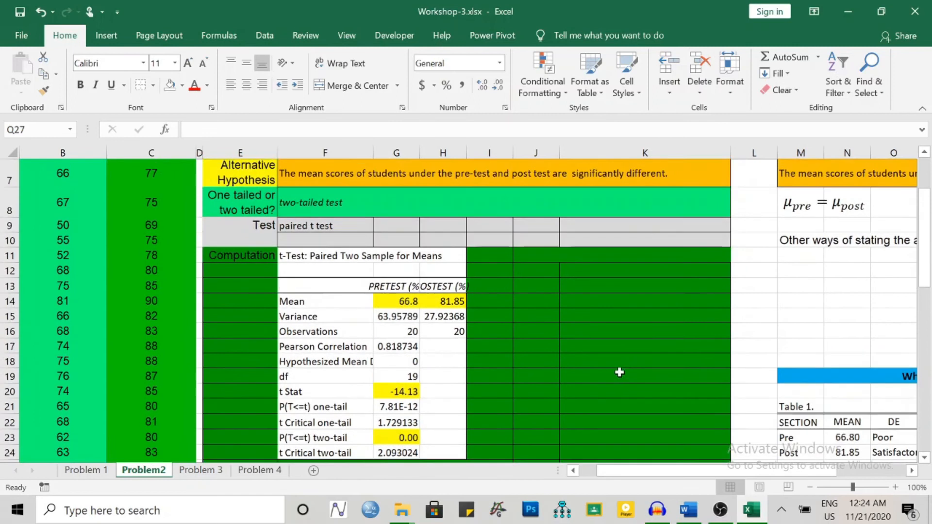
scroll(137, 297, "down", 3)
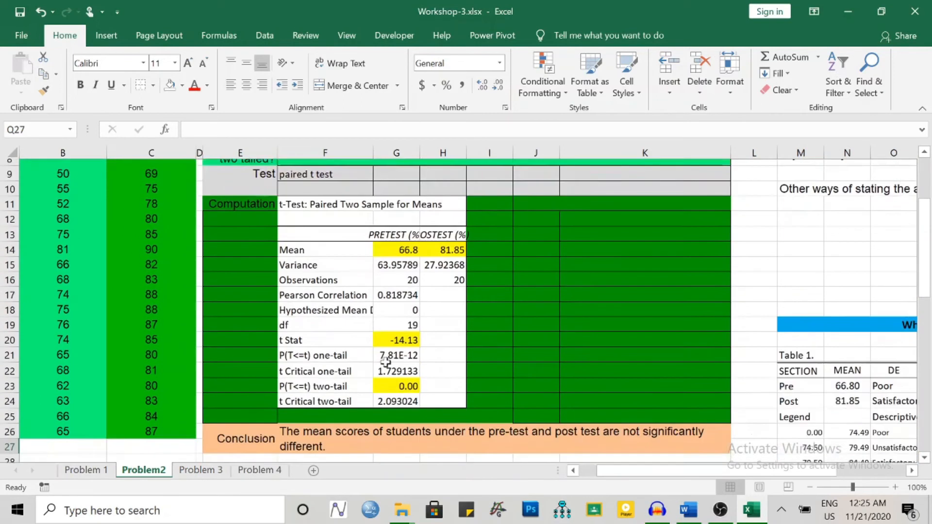
left_click_drag(607, 471, 640, 470)
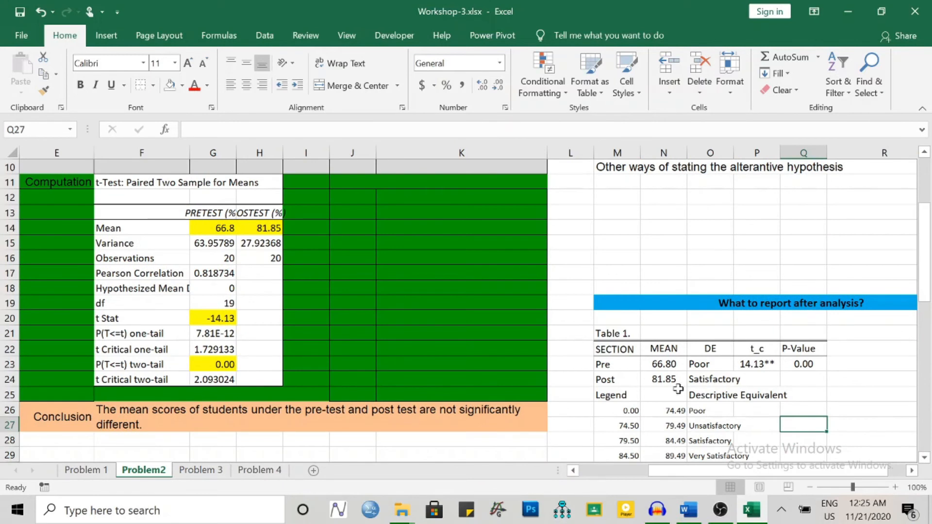
scroll(689, 365, "down", 1)
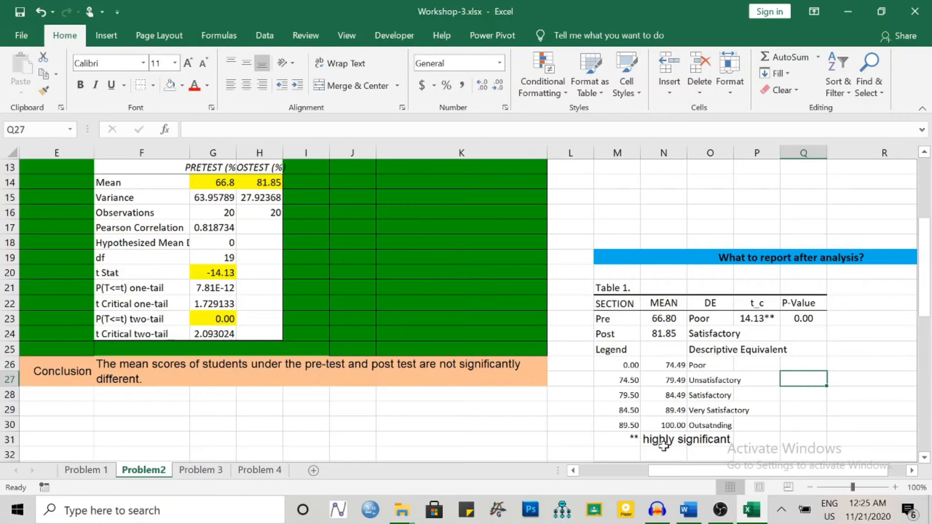
scroll(491, 343, "up", 4)
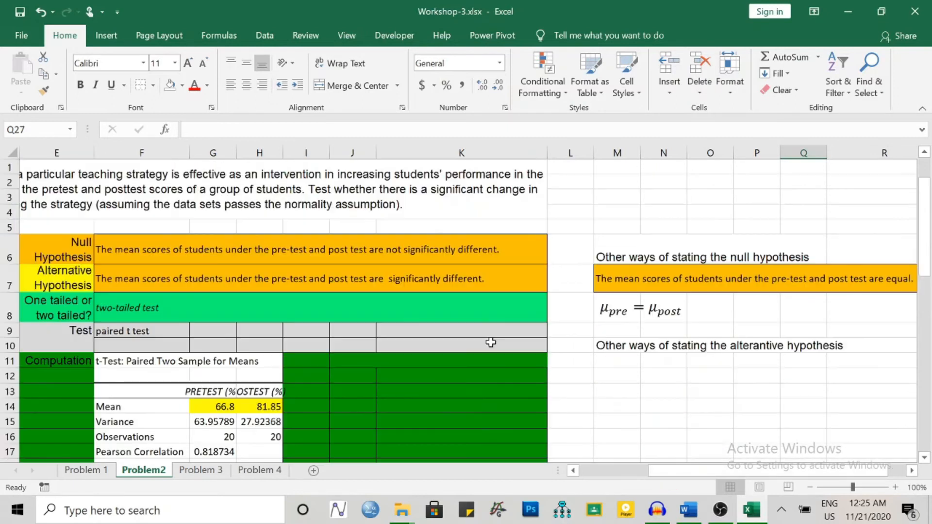
left_click_drag(669, 473, 747, 475)
scroll(753, 350, "down", 4)
scroll(755, 349, "down", 1)
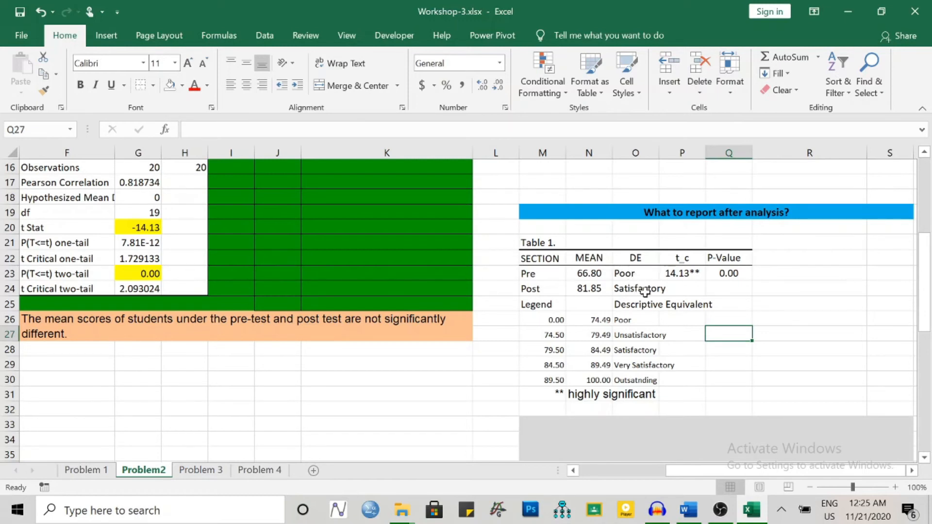
Reread the problem statement in A1 alongside the pretest and posttest scores, hypotheses and computed means.
left_click_drag(678, 474, 591, 476)
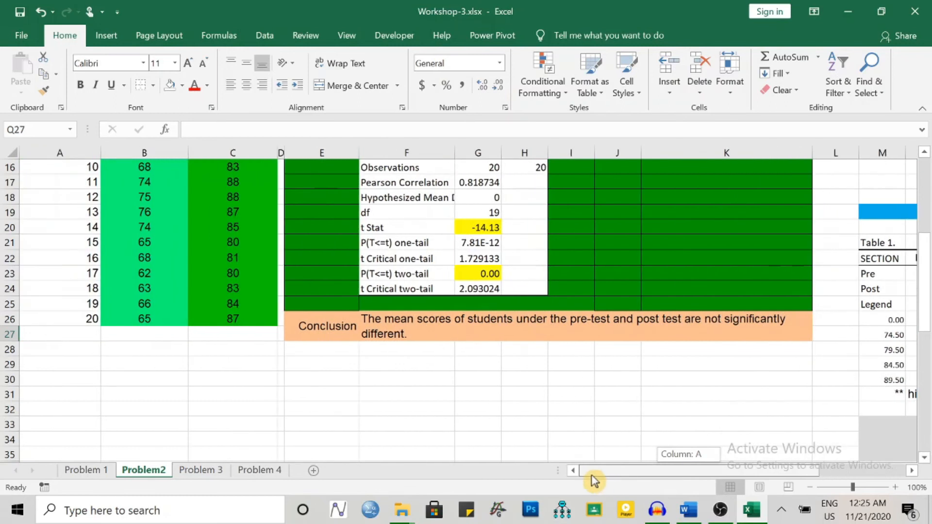
scroll(478, 377, "up", 5)
left_click(103, 198)
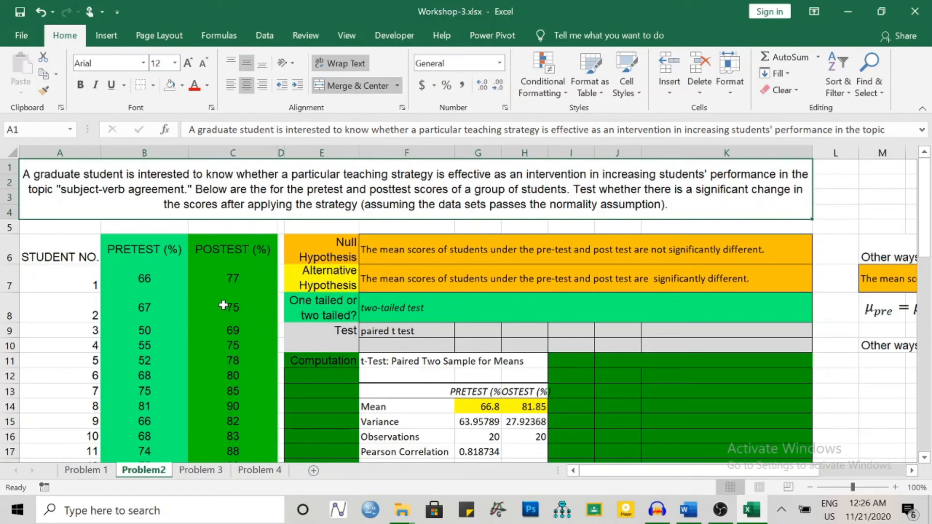
scroll(198, 296, "down", 2)
scroll(141, 293, "up", 1)
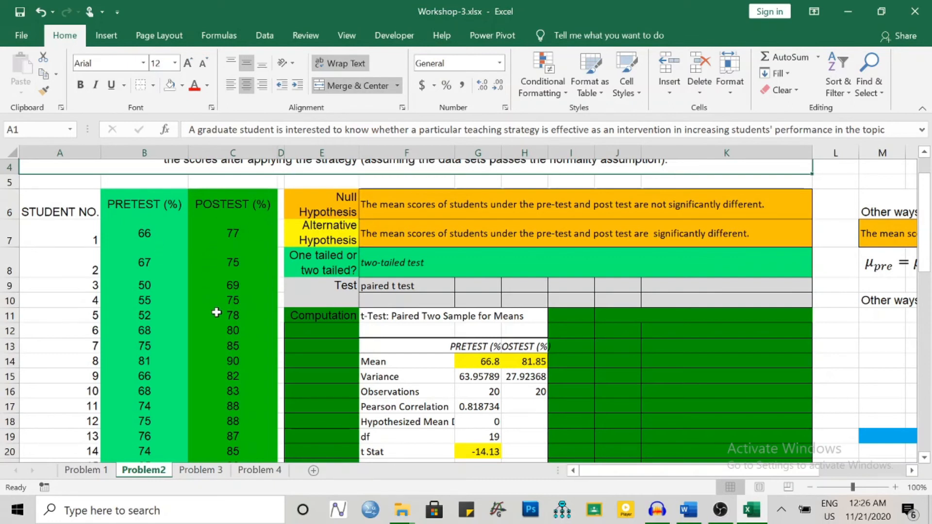
scroll(258, 289, "down", 2)
scroll(256, 302, "up", 3)
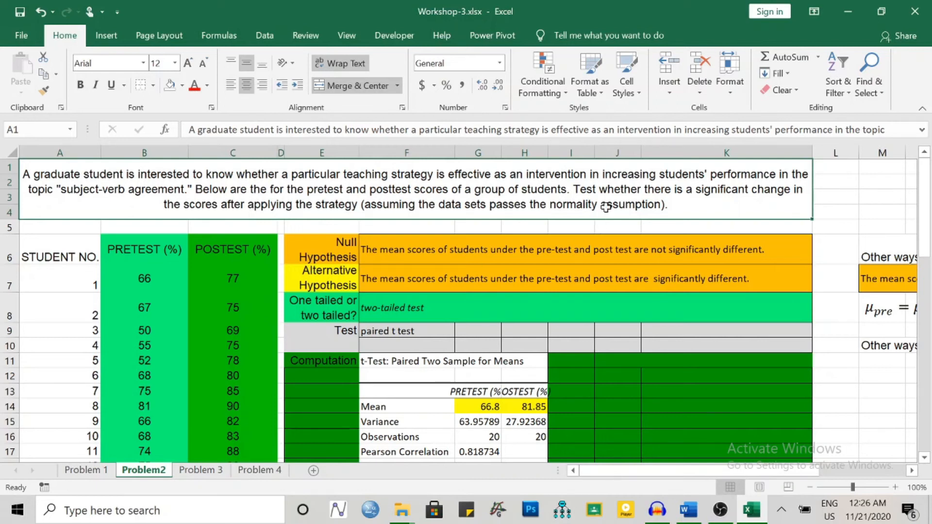
Review the first problem's hypotheses, paired t-test output and conclusion, along with its pretest and posttest scores.
scroll(553, 371, "down", 3)
scroll(330, 337, "up", 1)
scroll(330, 337, "up", 3)
scroll(467, 259, "down", 2)
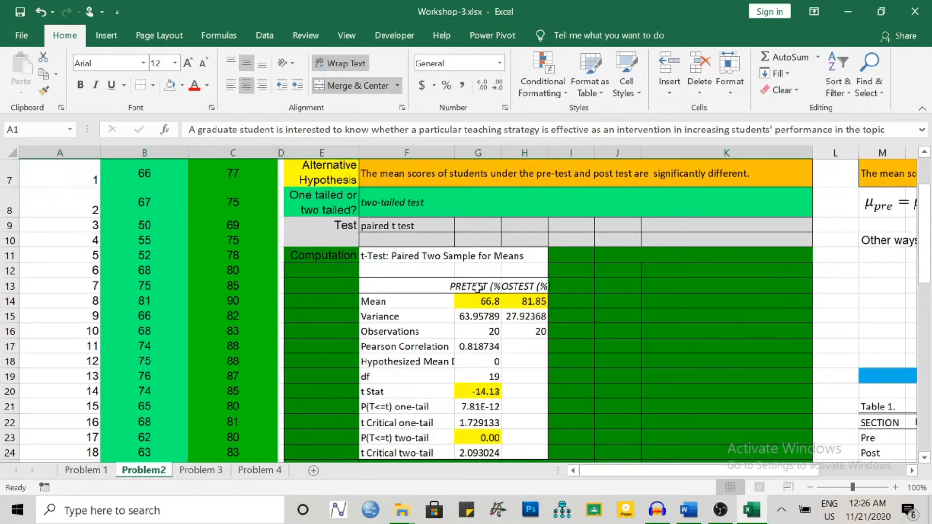
scroll(694, 345, "up", 2)
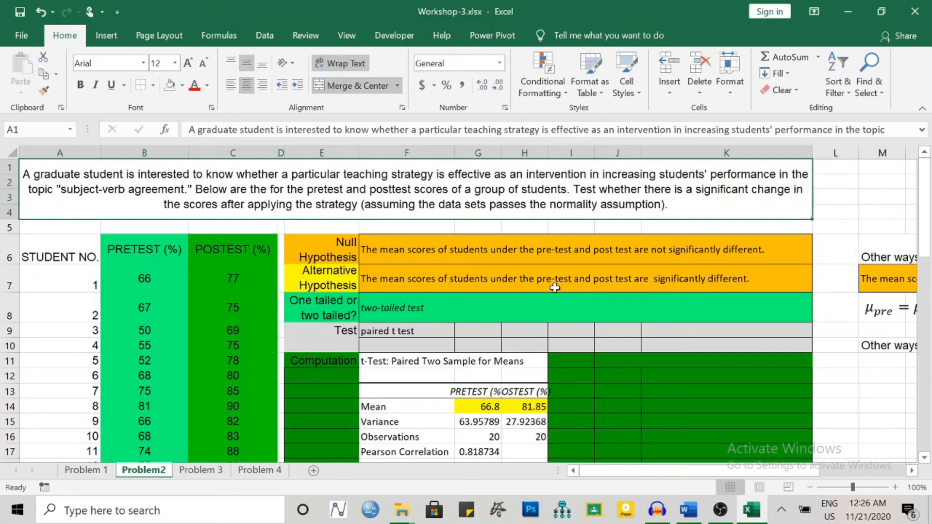
scroll(433, 297, "down", 9)
scroll(437, 297, "down", 3)
scroll(293, 373, "up", 9)
scroll(297, 367, "down", 5)
scroll(297, 366, "down", 5)
scroll(301, 366, "up", 13)
scroll(423, 301, "down", 8)
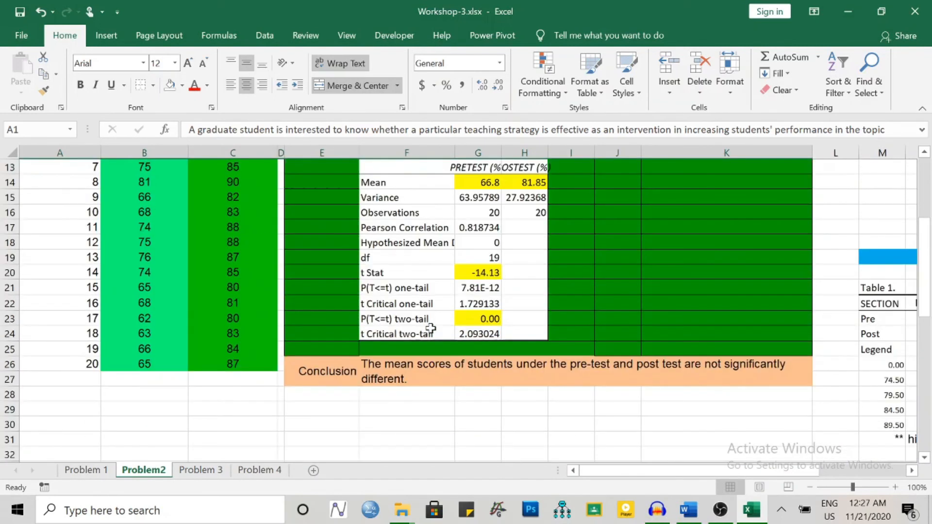
scroll(432, 324, "up", 1)
scroll(433, 324, "up", 6)
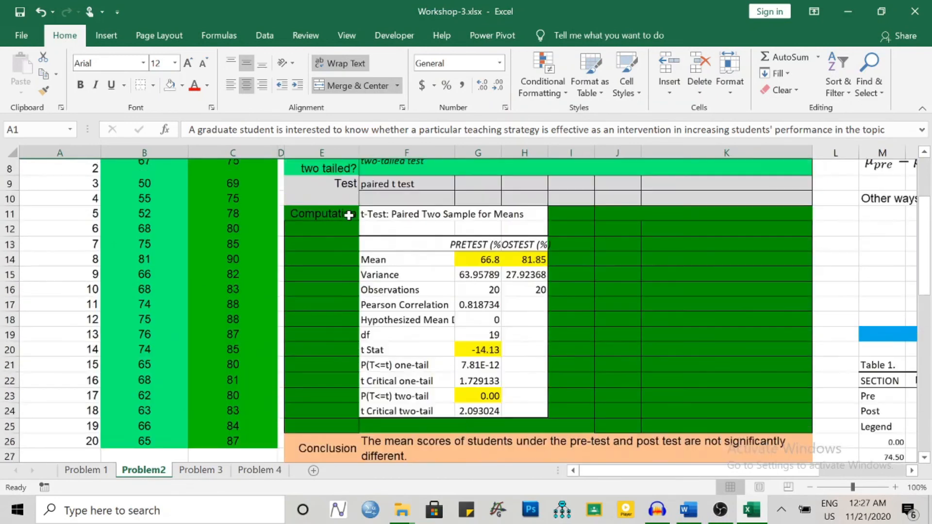
left_click(311, 196)
left_click_drag(321, 205, 621, 297)
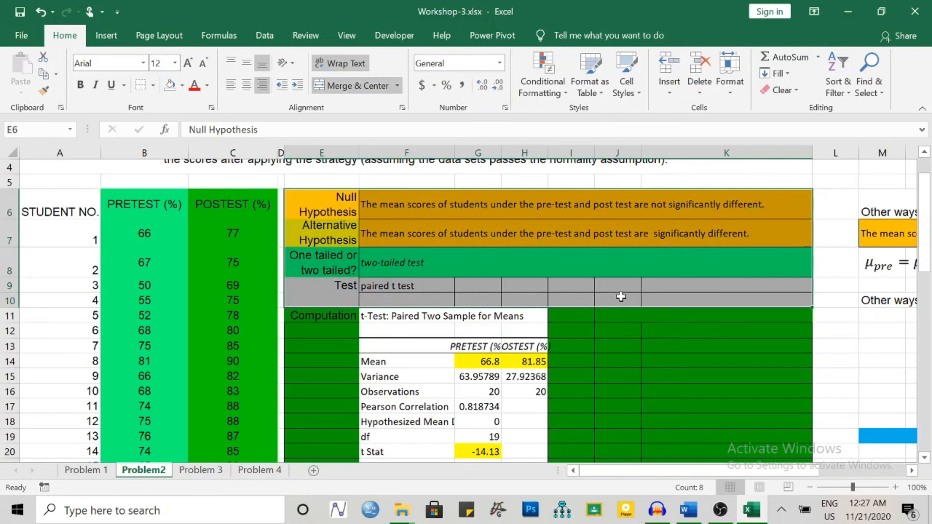
Set up a paired two-sample t-test for means with B39:B59 as Variable 1 and C39:C59 as Variable 2.
scroll(412, 340, "down", 9)
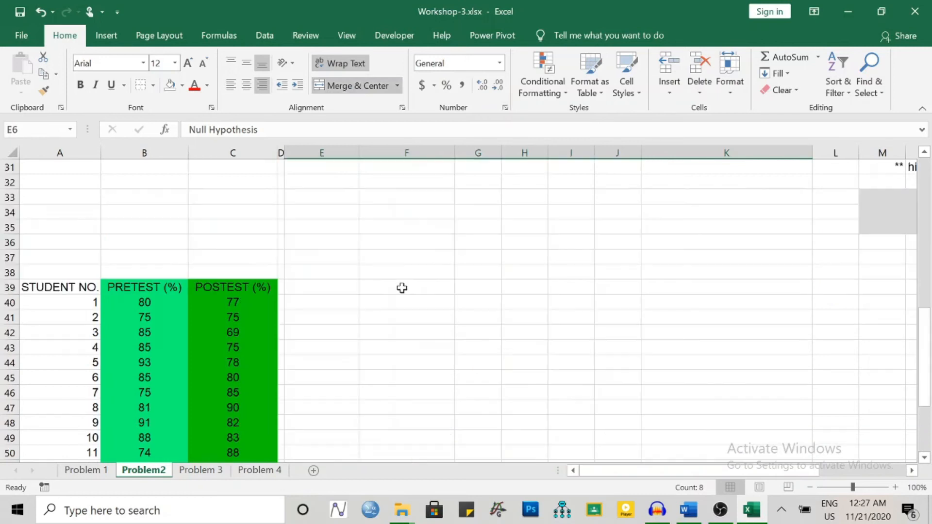
left_click(416, 287)
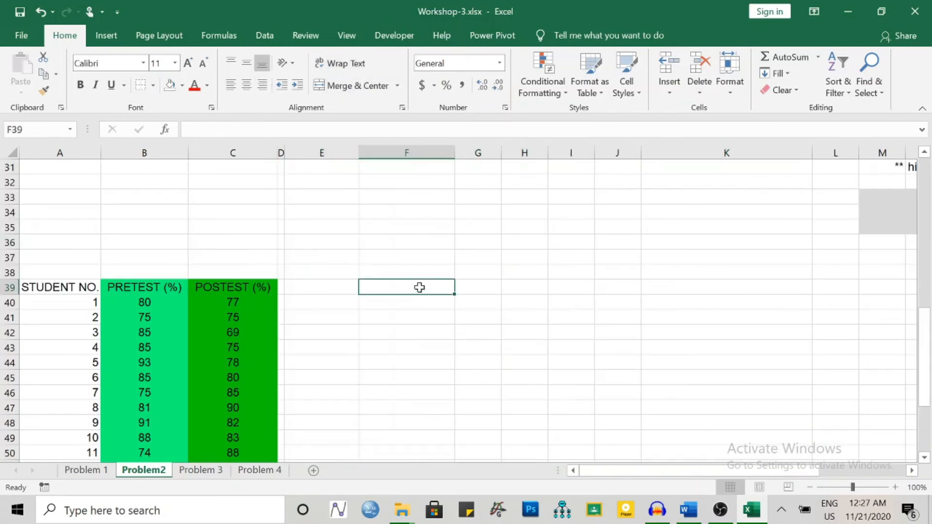
left_click(265, 35)
left_click(755, 58)
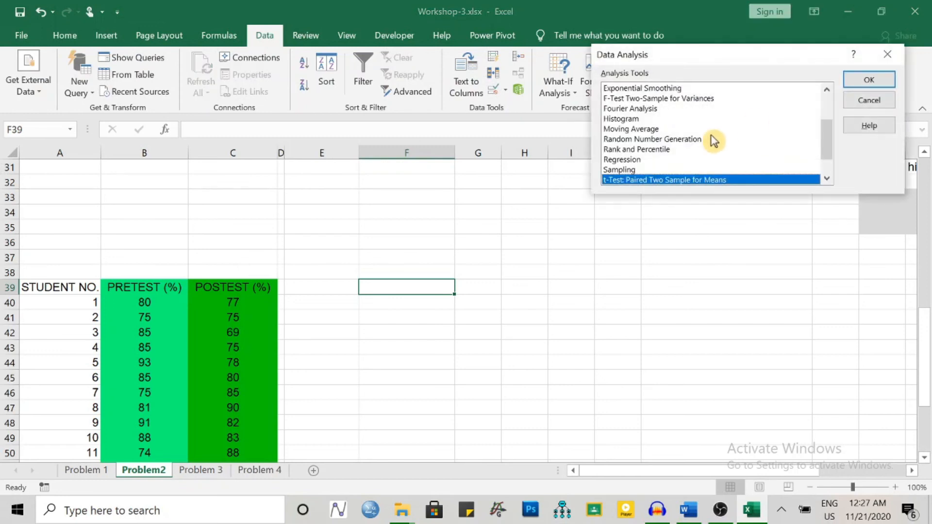
left_click(857, 79)
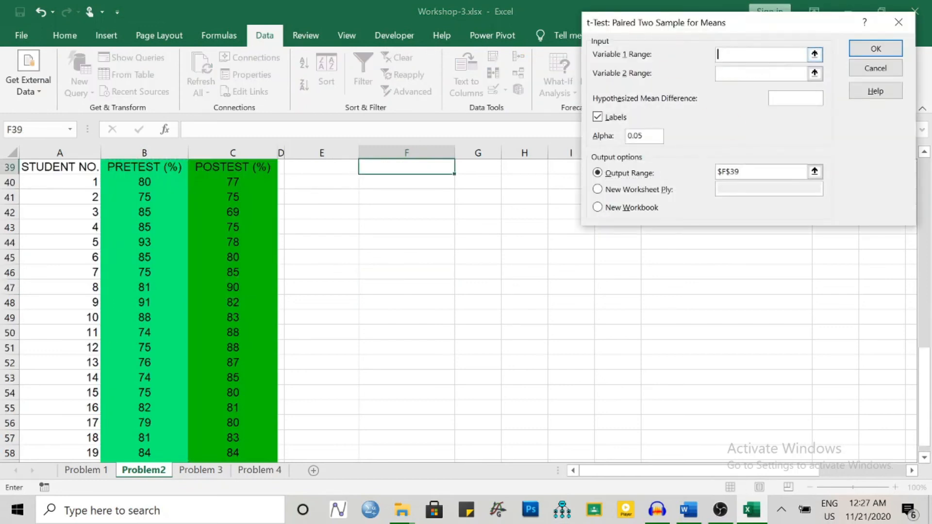
left_click_drag(142, 168, 148, 438)
left_click(786, 74)
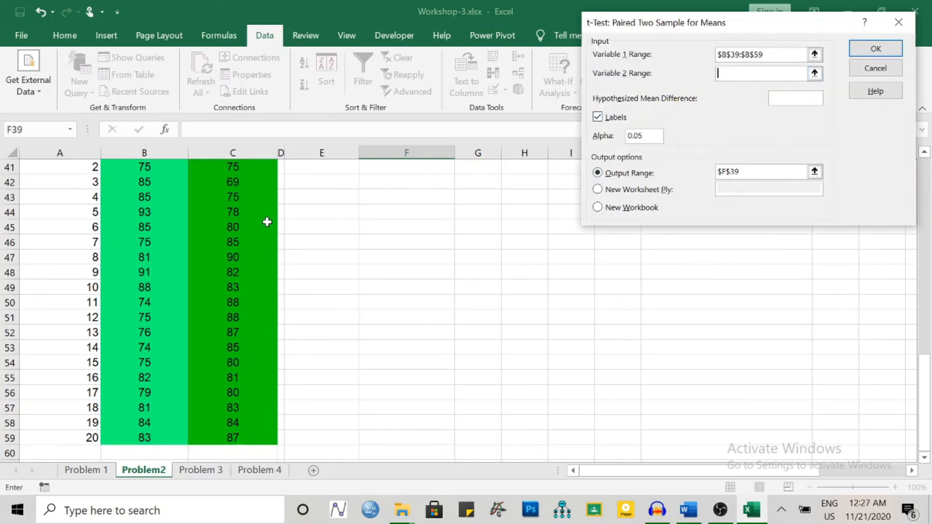
scroll(229, 227, "up", 2)
left_click_drag(230, 227, 265, 439)
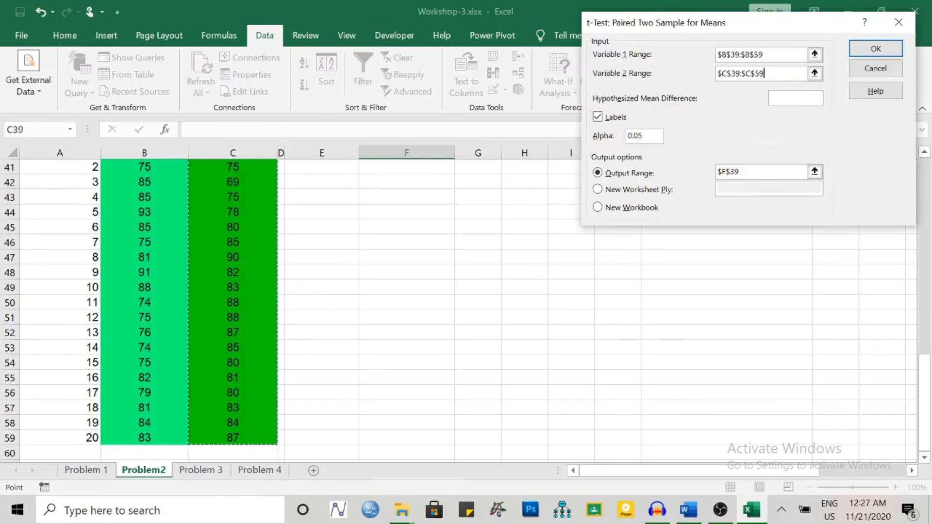
Set the paired t-test's output range to F39 and generate the results beside the second score table.
left_click(758, 172)
key("BackSpace")
key("BackSpace")
key("BackSpace")
key("BackSpace")
key("BackSpace")
scroll(349, 263, "up", 1)
left_click(406, 212)
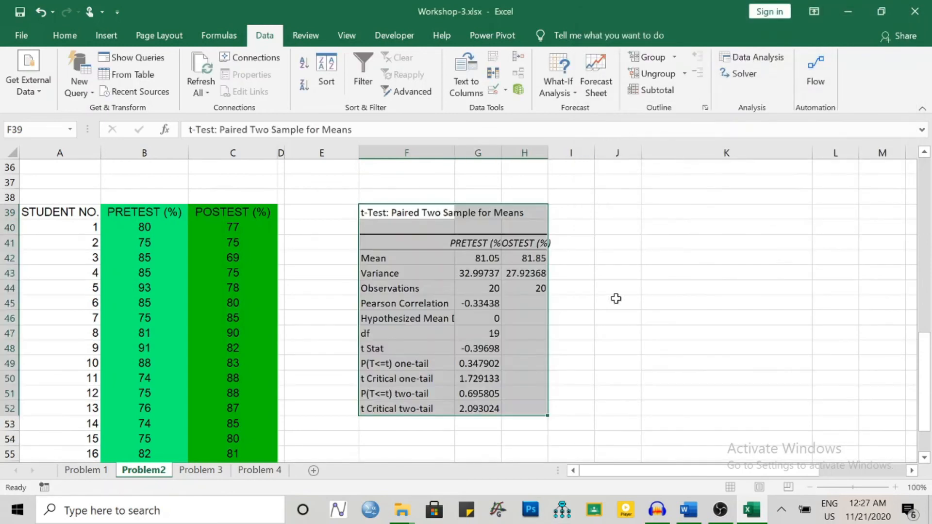
left_click(591, 316)
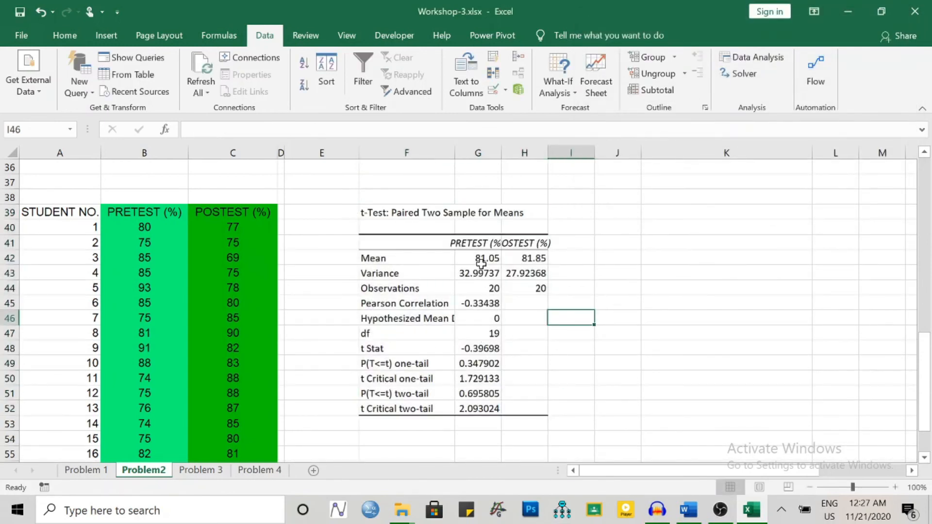
Fill the means in G42:H42, the t Stat in G48 and the two-tail P value in G51 with yellow.
left_click_drag(480, 263, 526, 258)
left_click(68, 34)
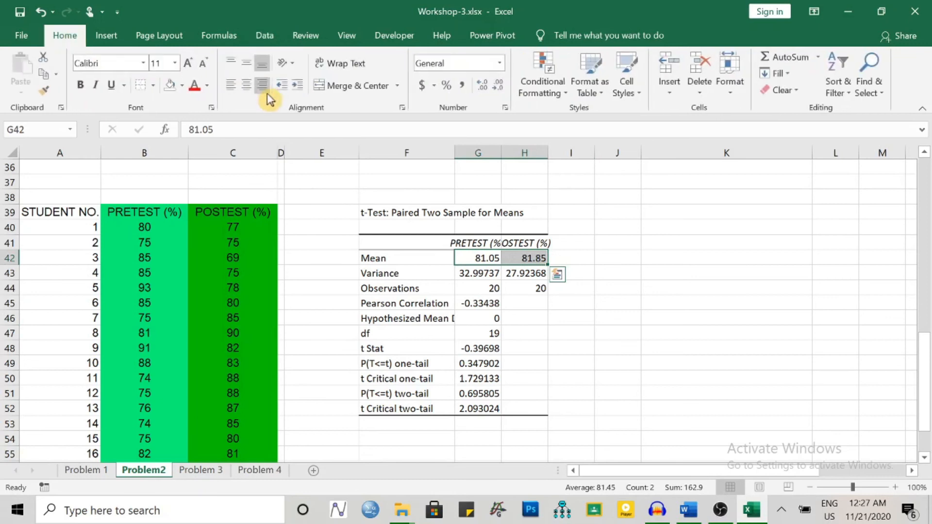
left_click(183, 85)
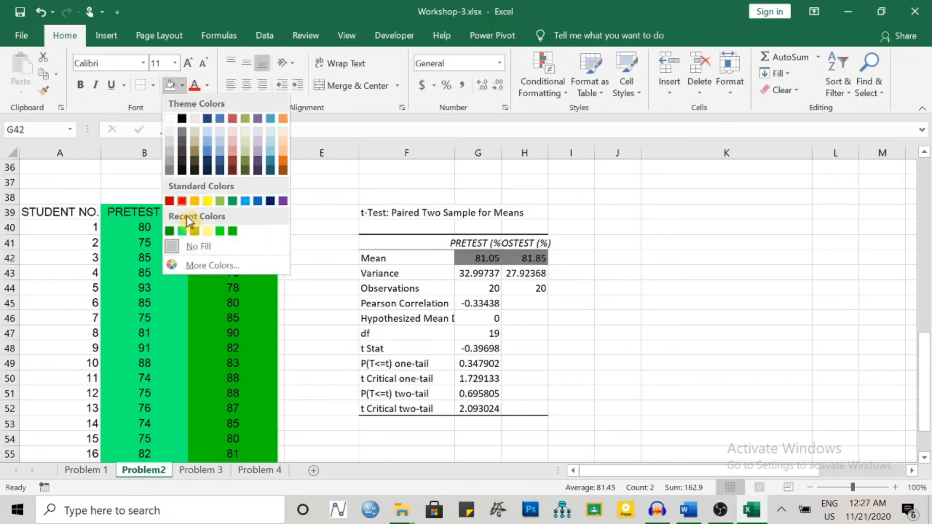
left_click(208, 202)
left_click(772, 353)
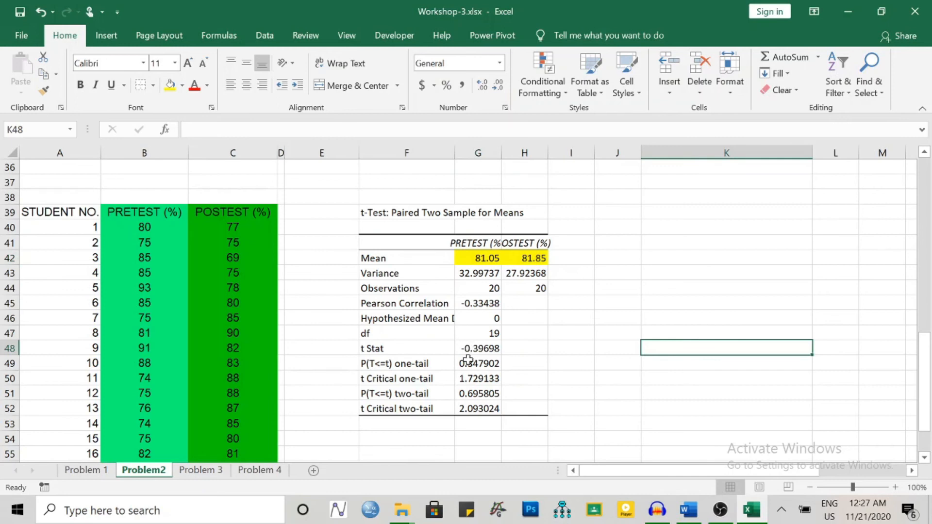
left_click(479, 348)
left_click(170, 85)
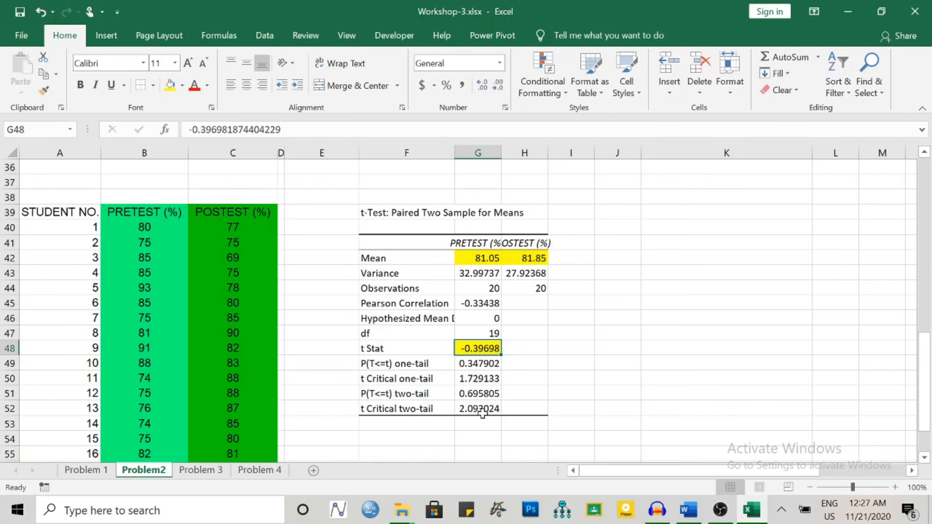
left_click(478, 393)
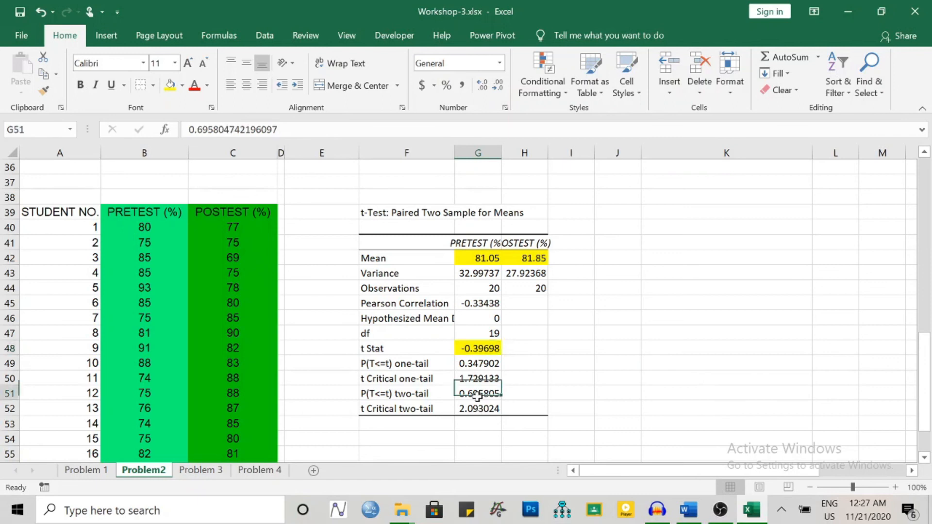
left_click(170, 85)
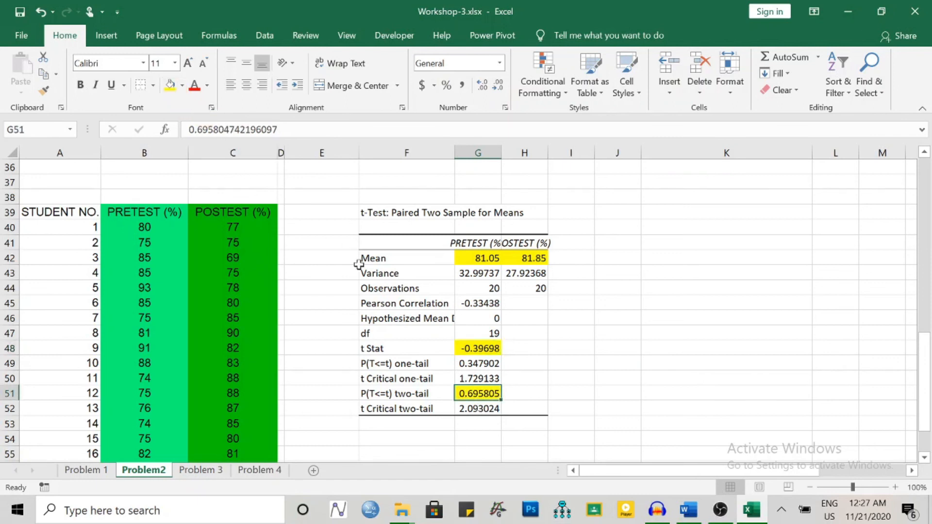
Format the t Stat in G48 and the two-tail P value in G51 to two decimal places.
left_click(488, 348)
left_click(502, 83)
left_click(502, 83)
left_click(502, 83)
left_click(502, 83)
left_click(482, 85)
left_click(489, 391)
left_click(500, 89)
left_click(500, 89)
left_click(500, 89)
left_click(500, 89)
left_click(695, 345)
left_click(689, 272)
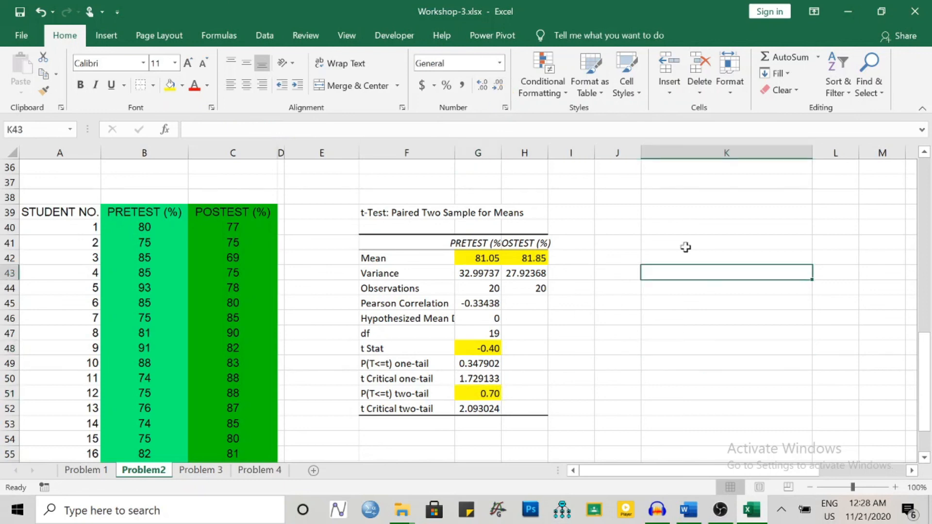
Check the pretest and posttest means in G42:H42 and widen column H to fit the POSTEST (%) heading.
left_click(476, 260)
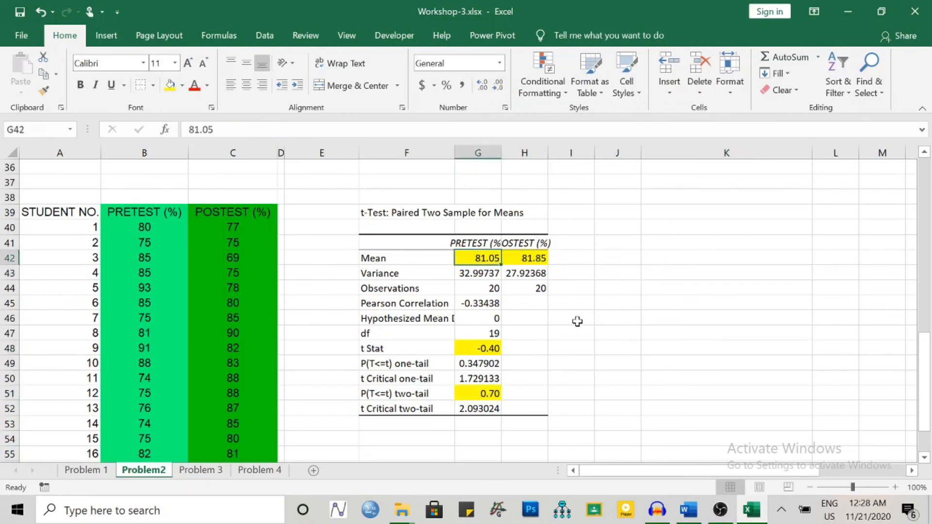
left_click(643, 261)
left_click(544, 259)
left_click(672, 270)
left_click(531, 262)
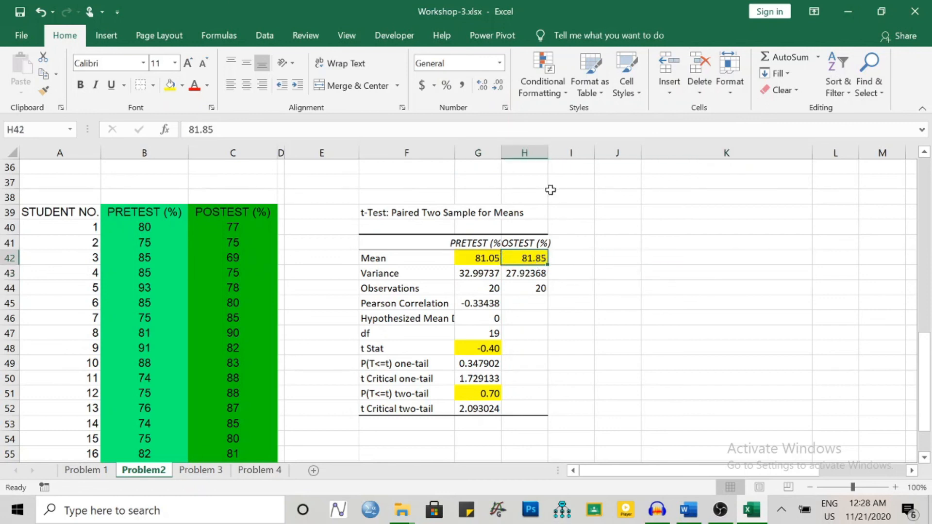
left_click_drag(548, 151, 562, 151)
left_click(662, 245)
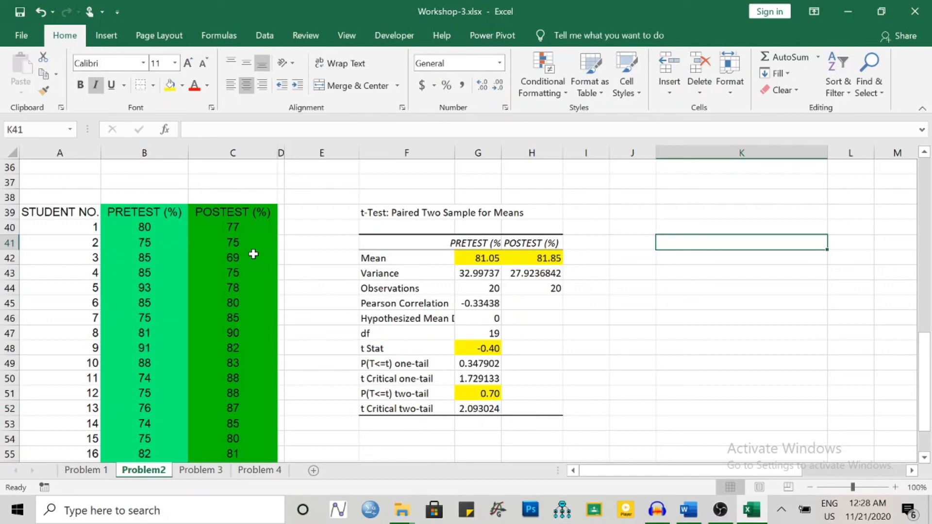
Compare the second score table and its t-test output in rows 39 to 59 with the first problem's scores, hypotheses and results.
scroll(229, 288, "up", 2)
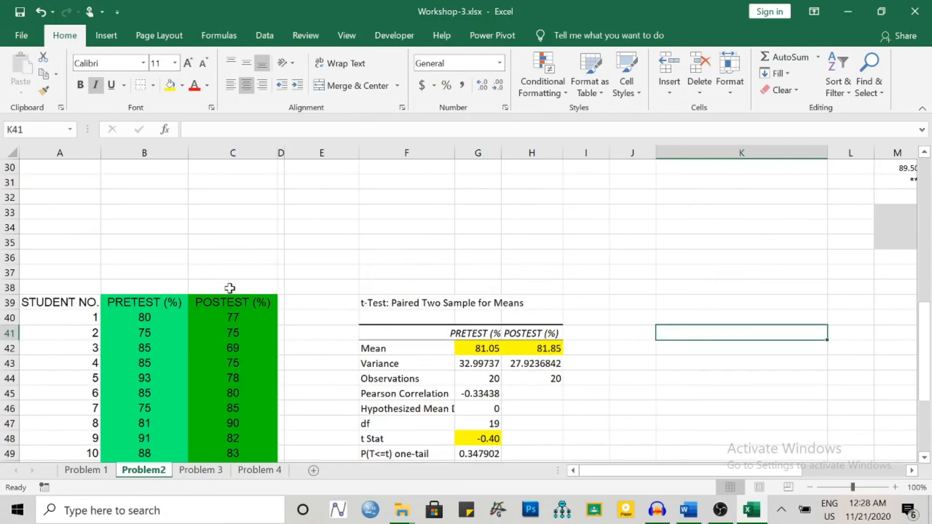
scroll(217, 341, "down", 2)
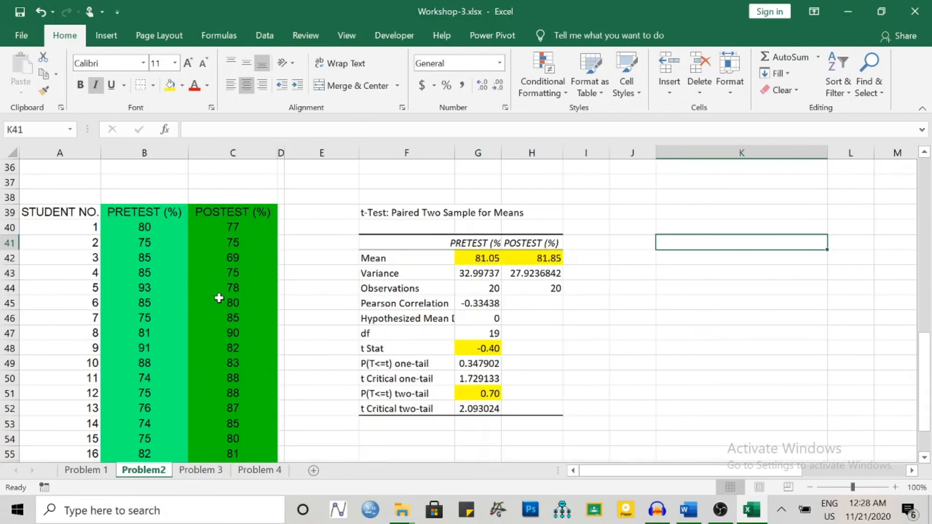
scroll(414, 337, "up", 12)
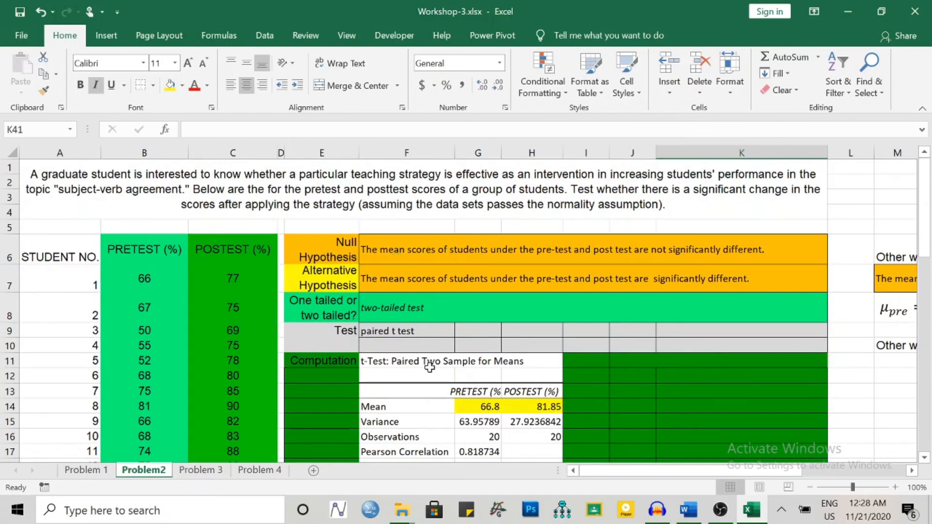
scroll(344, 307, "down", 13)
scroll(350, 307, "up", 1)
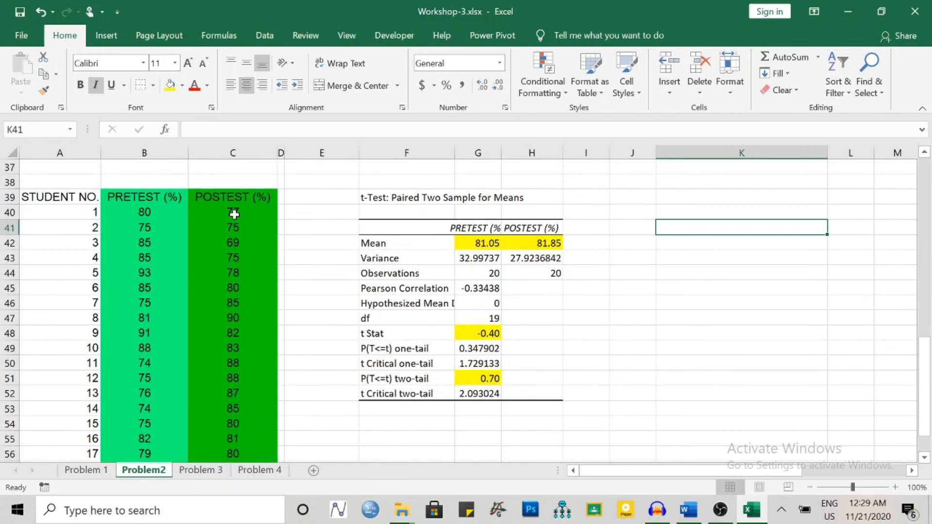
scroll(500, 275, "up", 12)
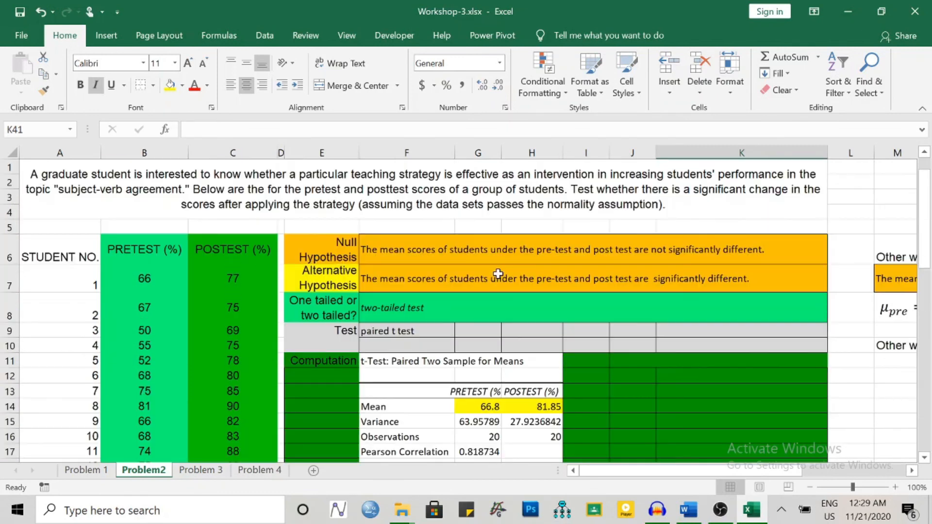
scroll(270, 383, "down", 10)
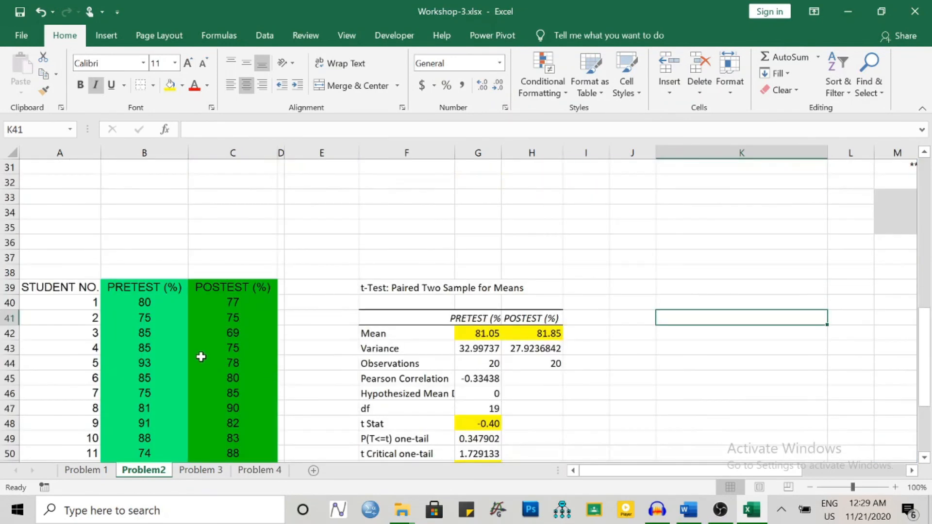
scroll(491, 288, "down", 1)
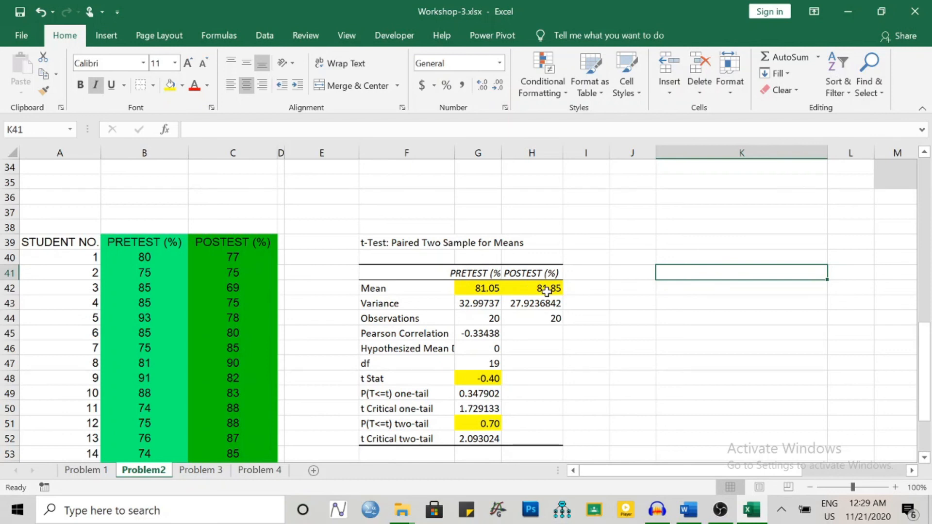
scroll(287, 337, "down", 1)
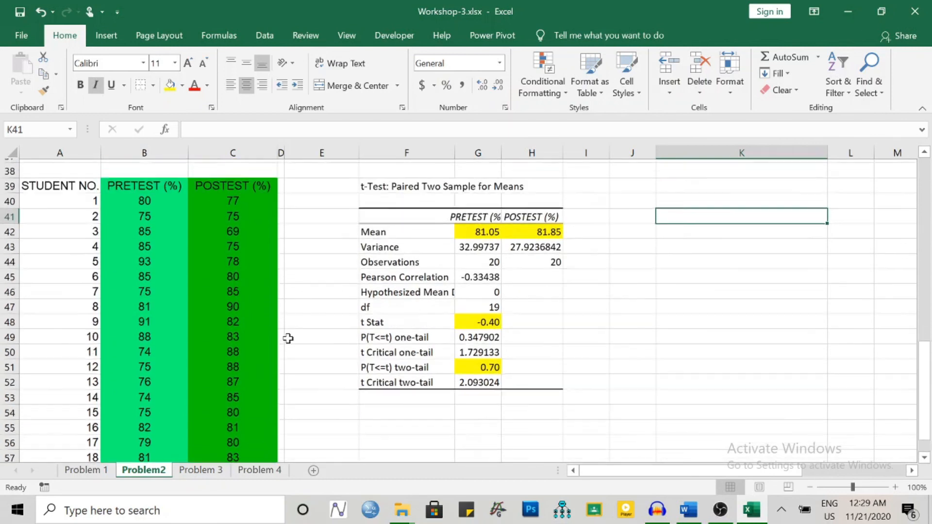
scroll(567, 325, "up", 3)
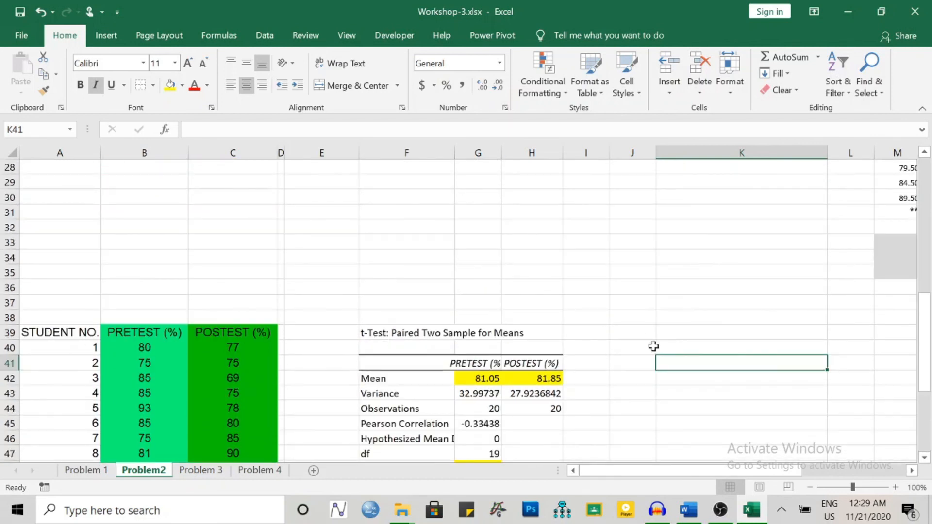
scroll(657, 351, "up", 7)
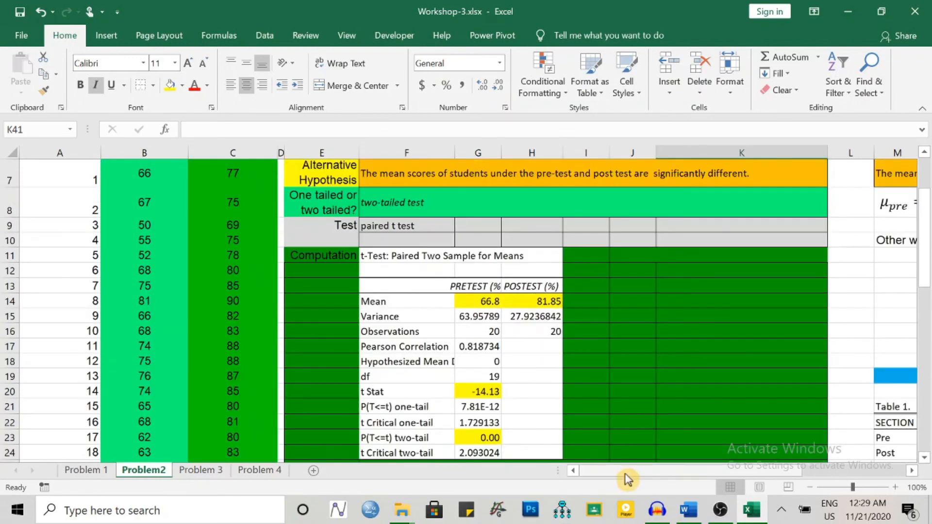